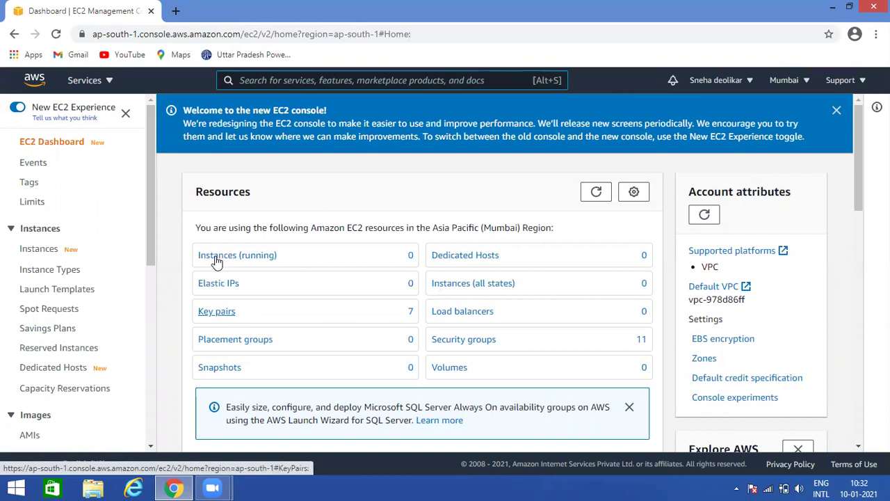
Step: Open the list of running EC2 instances and start the instance launch wizard from it
click(232, 256)
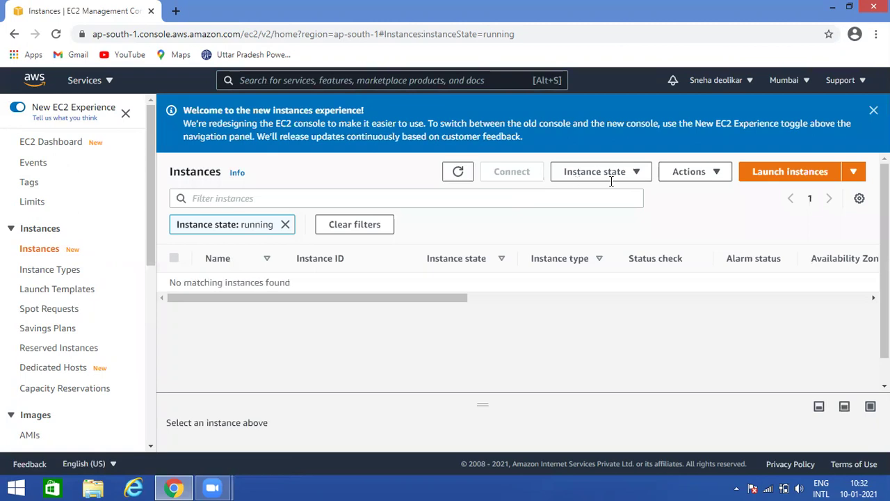
click(788, 176)
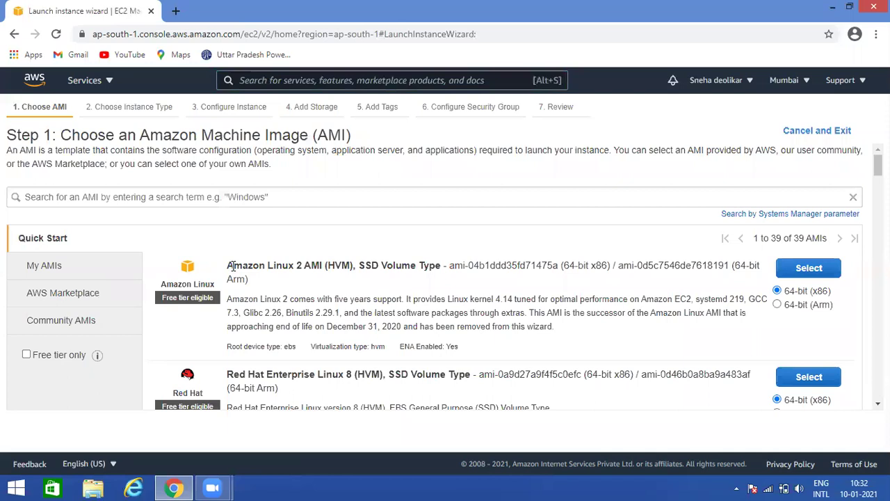
drag(228, 266, 348, 278)
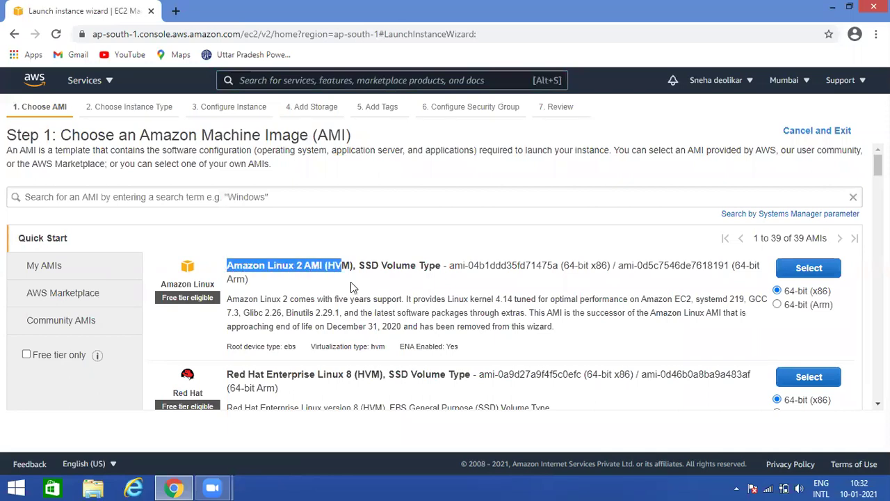
drag(139, 135, 315, 151)
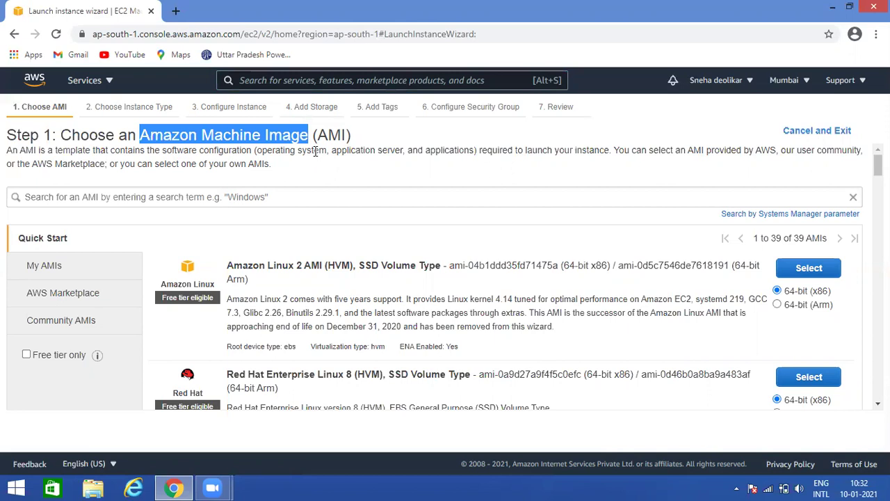
click(373, 135)
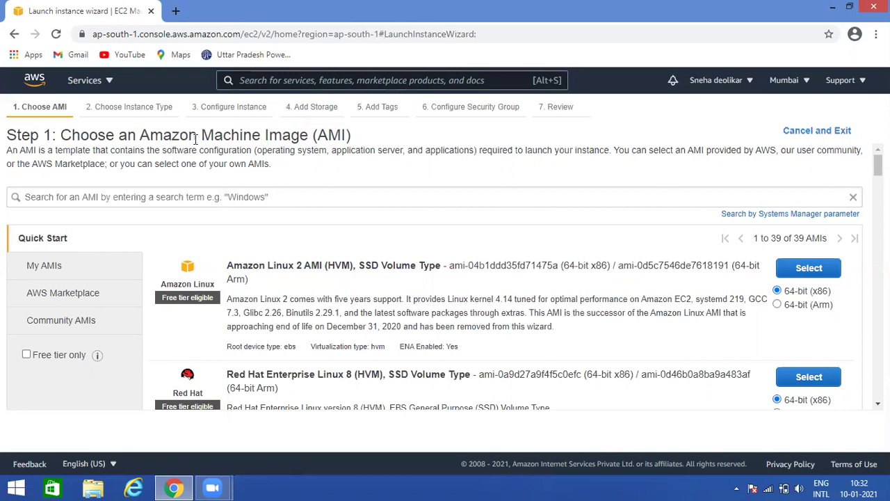
Step: Examine the quick-start Amazon Machine Images offered in the launch wizard, from Amazon Linux 2 down to Windows Server 2019
scroll(282, 264, down, 1)
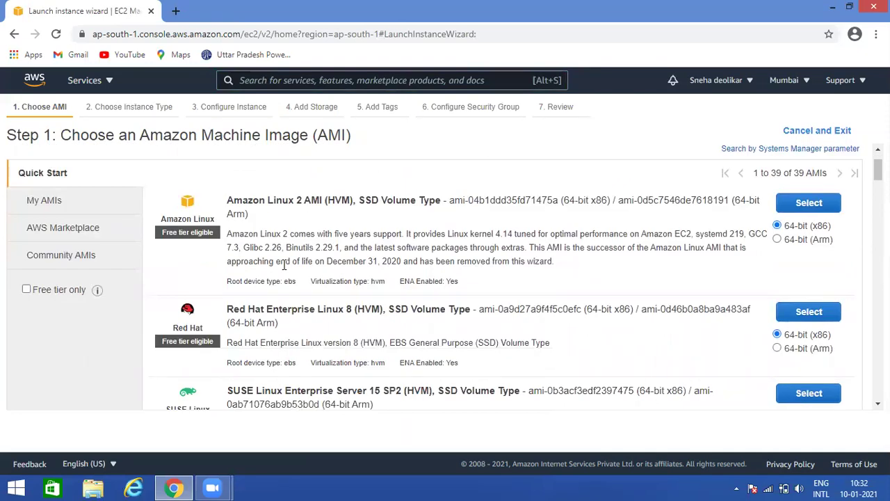
scroll(301, 301, down, 2)
scroll(341, 315, down, 1)
scroll(341, 313, down, 3)
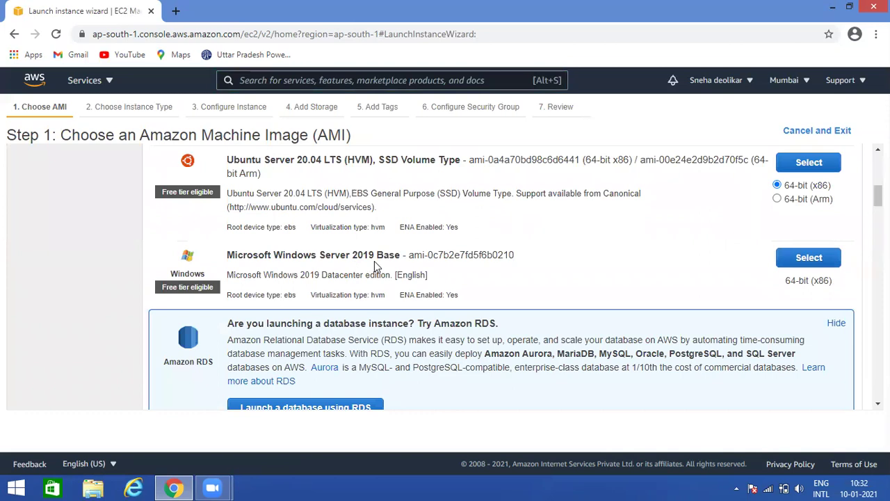
scroll(396, 299, up, 4)
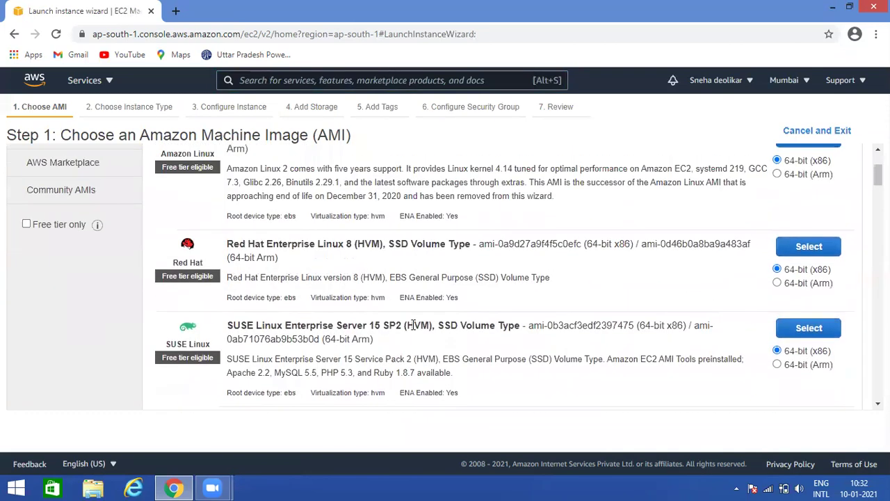
scroll(413, 325, up, 2)
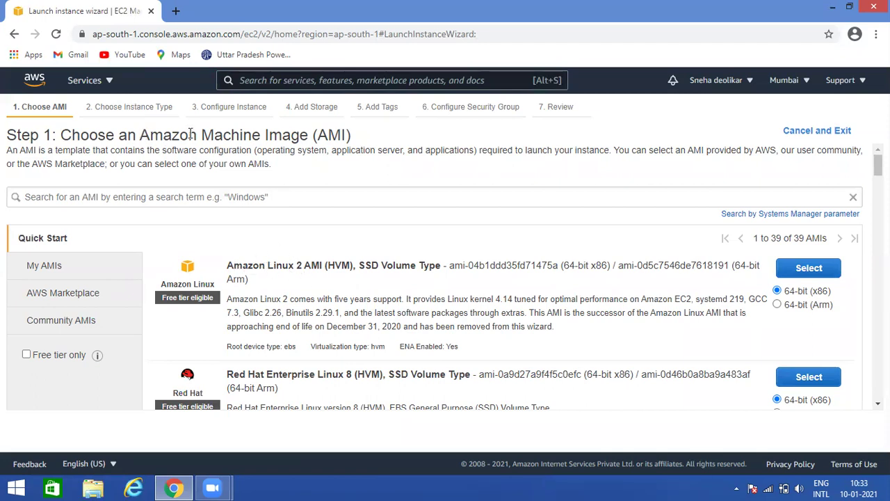
drag(139, 135, 361, 141)
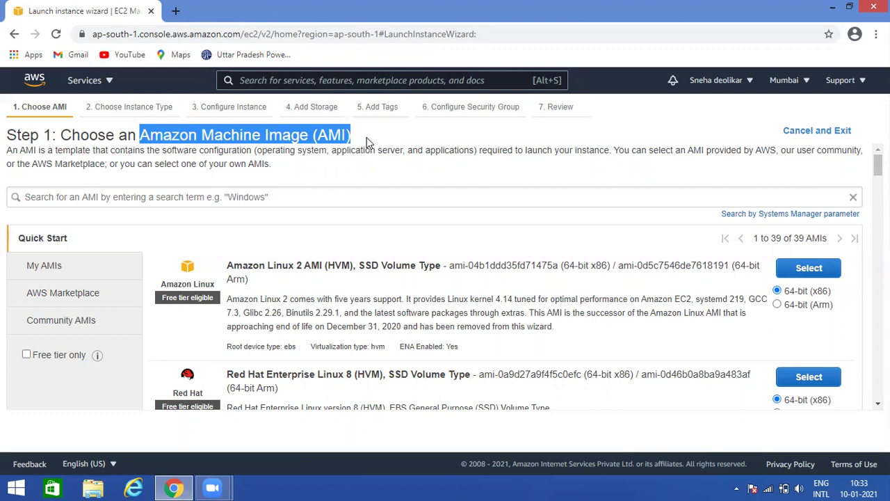
click(317, 78)
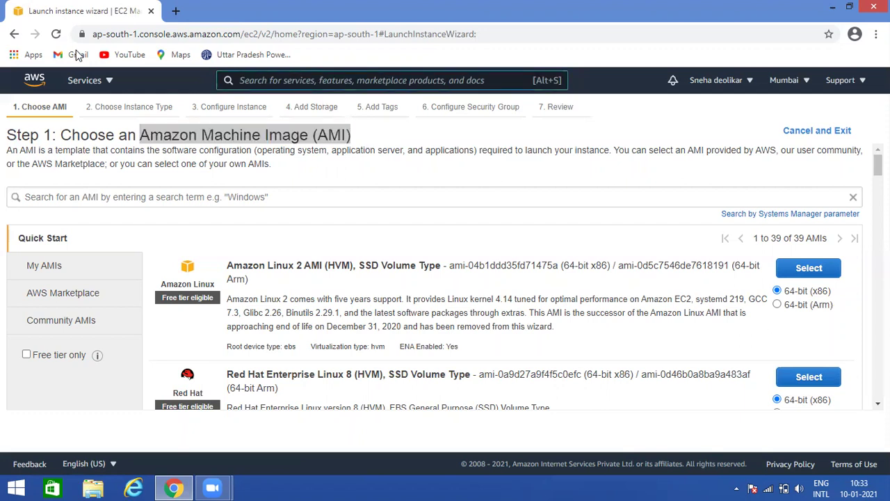
Step: Reload the AMI selection page and return to the running instances list
click(56, 33)
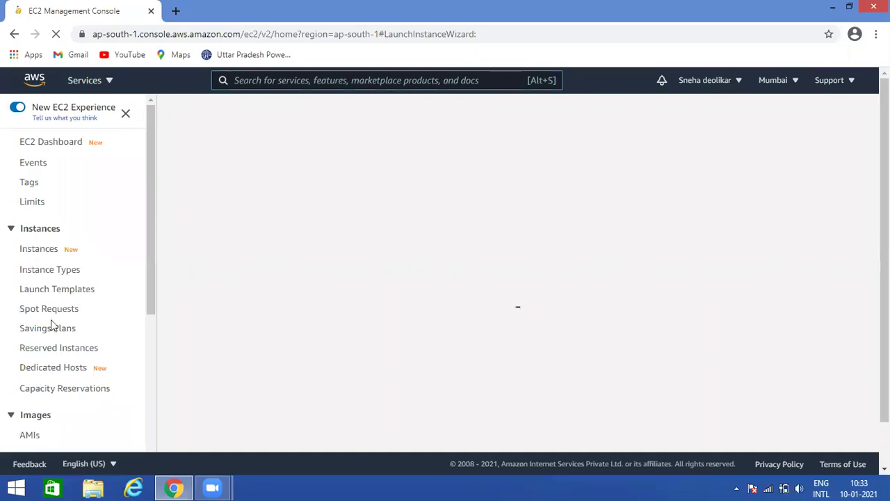
drag(148, 290, 100, 288)
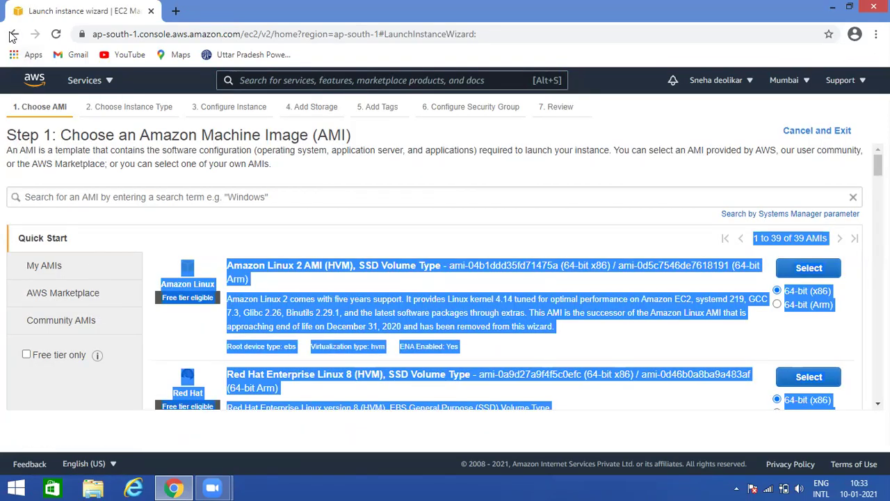
click(11, 35)
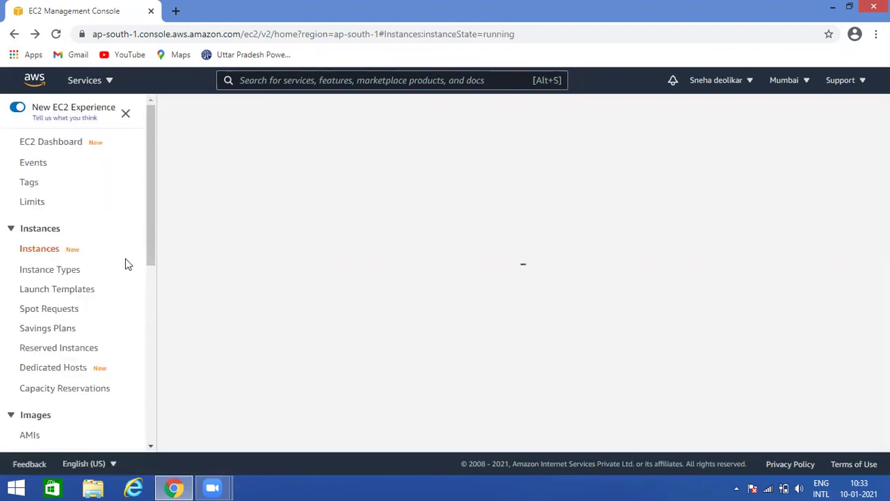
Step: Open the Elastic Block Store volumes page and start creating a new volume
drag(149, 243, 136, 324)
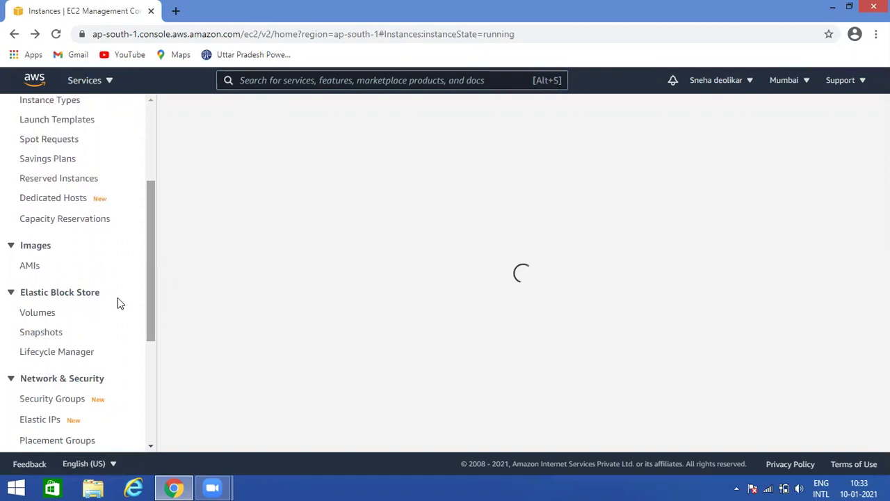
drag(151, 304, 118, 314)
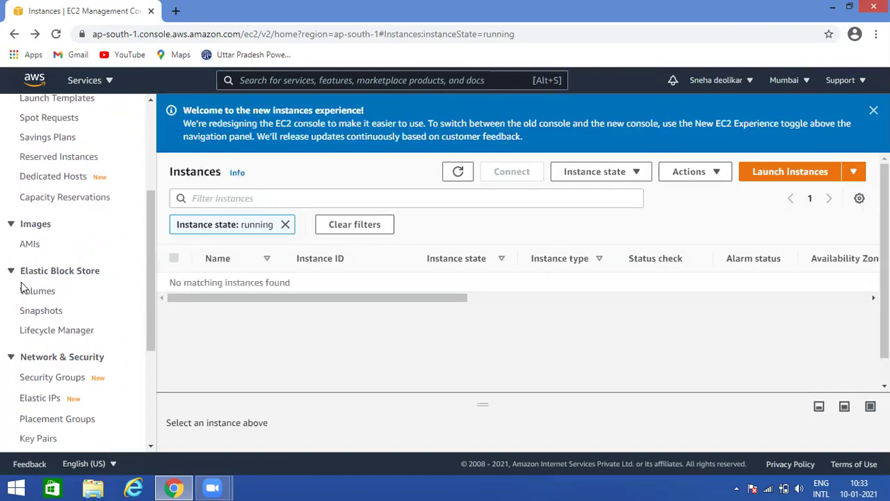
drag(146, 245, 147, 208)
scroll(119, 272, down, 2)
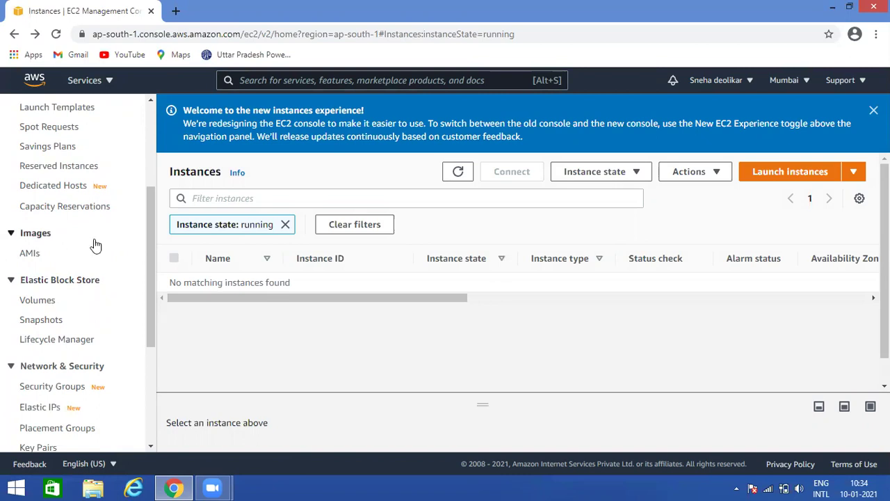
click(38, 300)
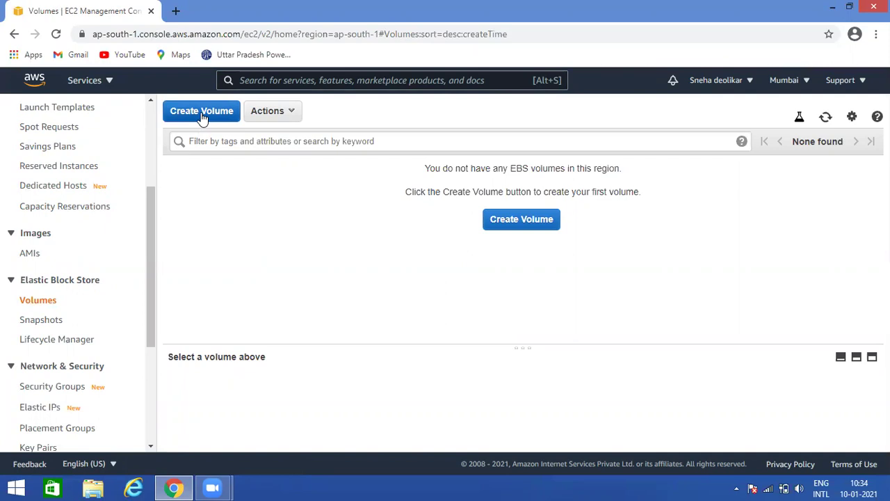
click(508, 224)
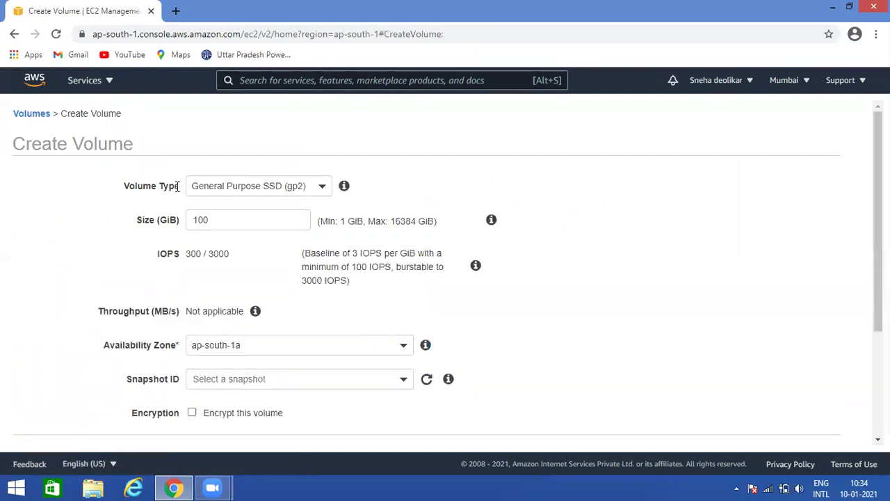
Step: Set the new volume's type to Magnetic (standard) and read the help note on volume types
click(321, 192)
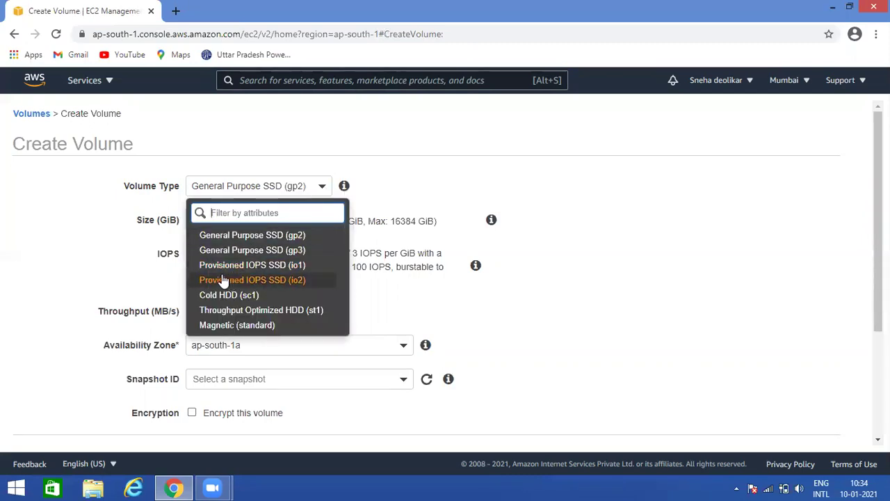
click(232, 327)
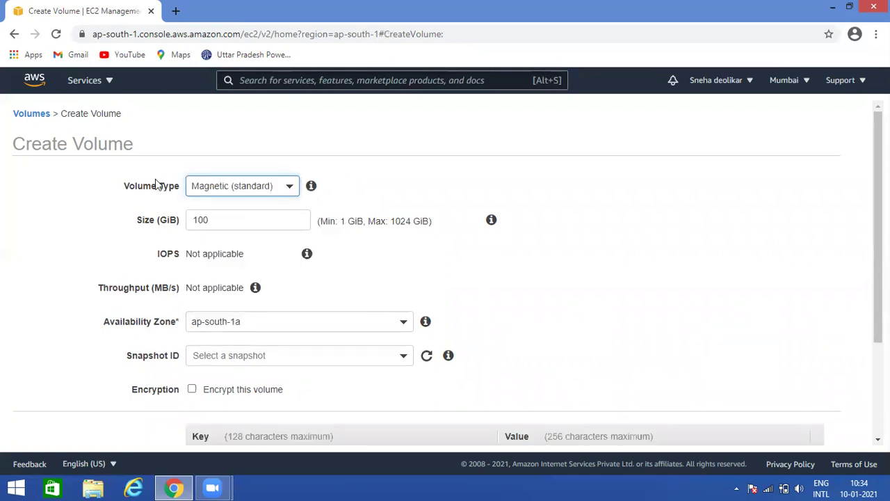
mouse_move(311, 187)
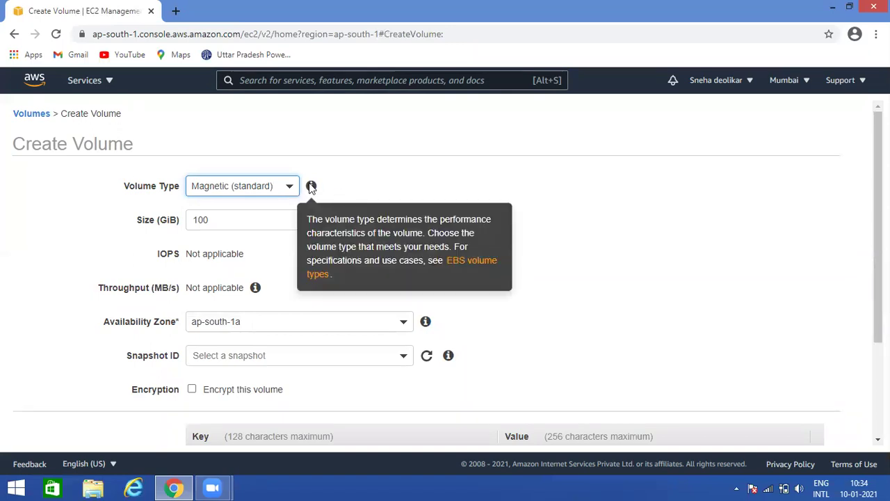
click(401, 182)
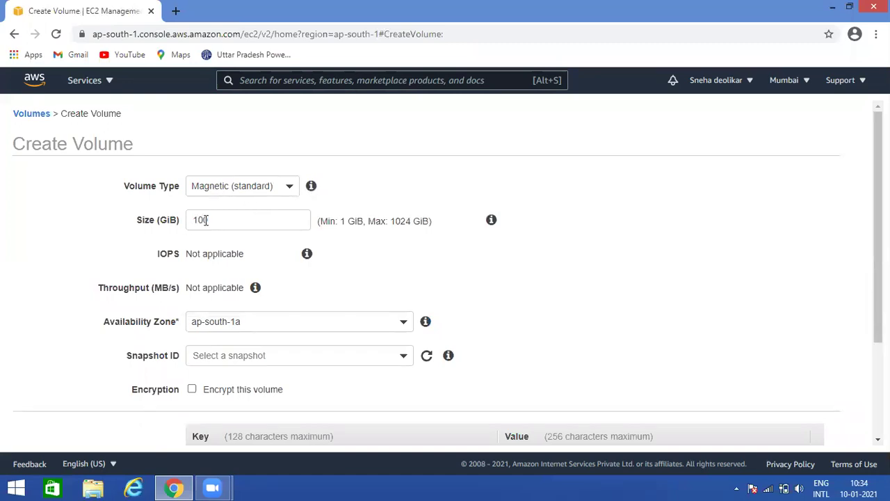
Step: Set the new volume's size to 1 GiB
double_click(204, 220)
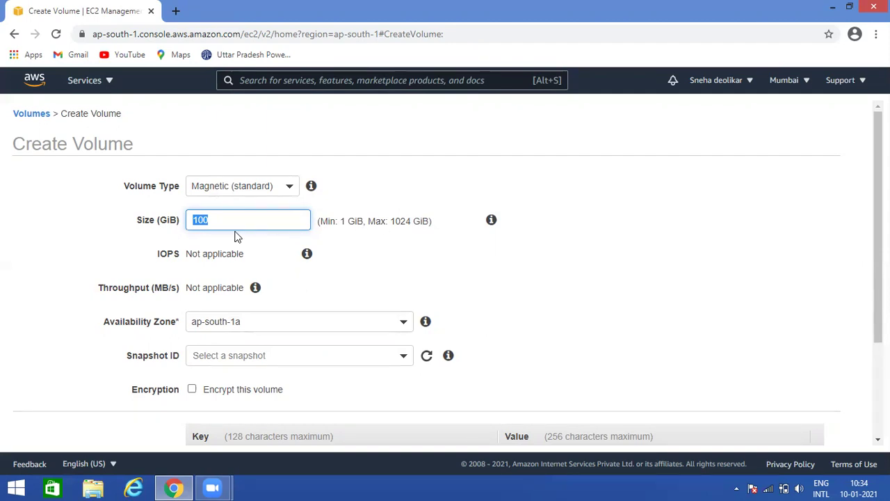
text(1)
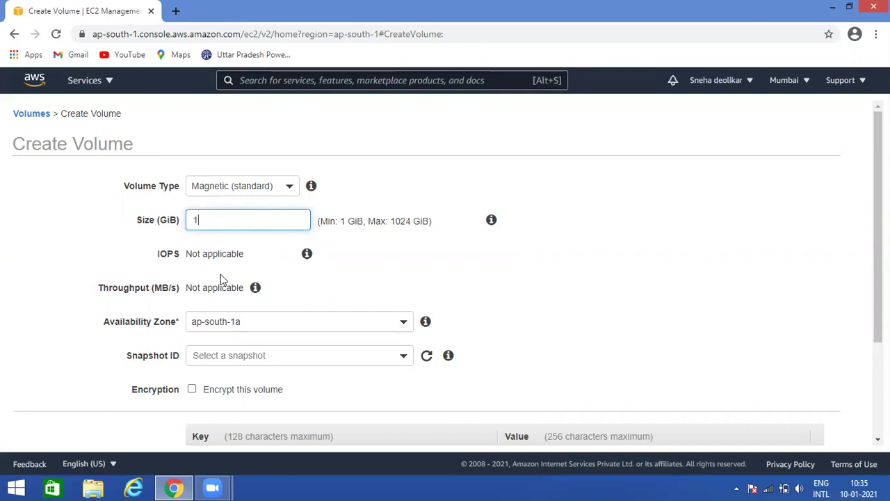
click(122, 261)
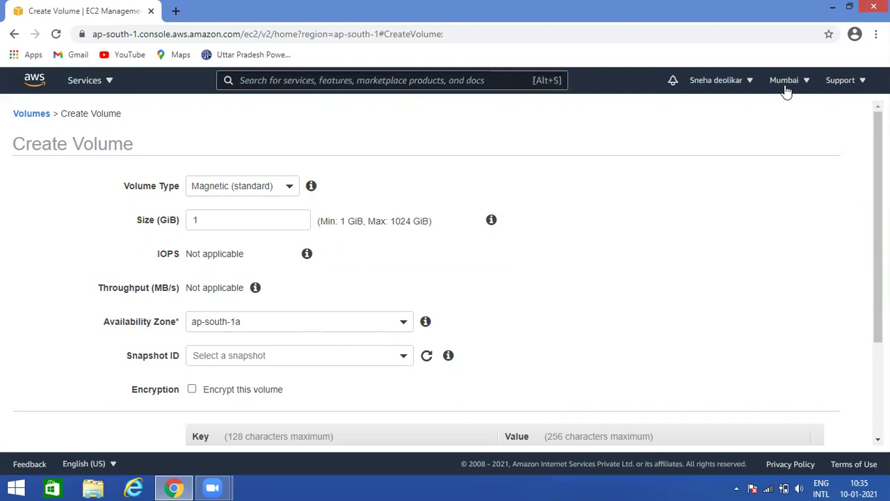
Step: Choose ap-south-1a as the availability zone for the new volume
click(404, 325)
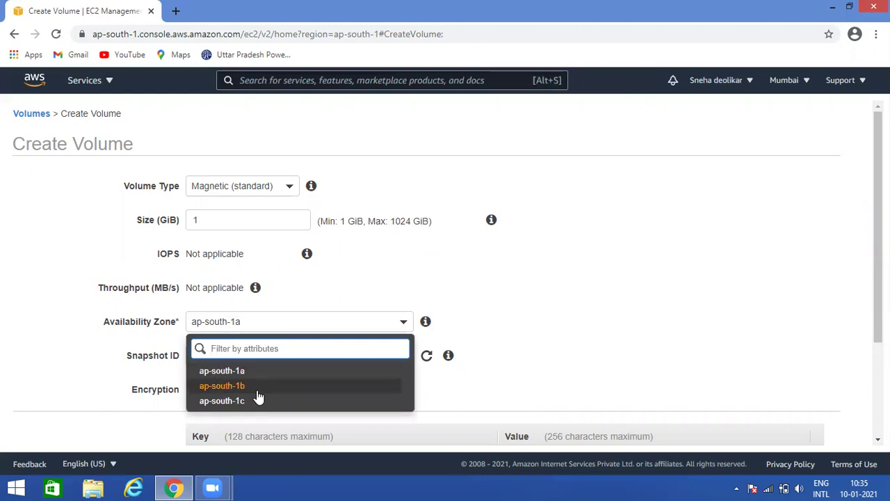
mouse_move(545, 336)
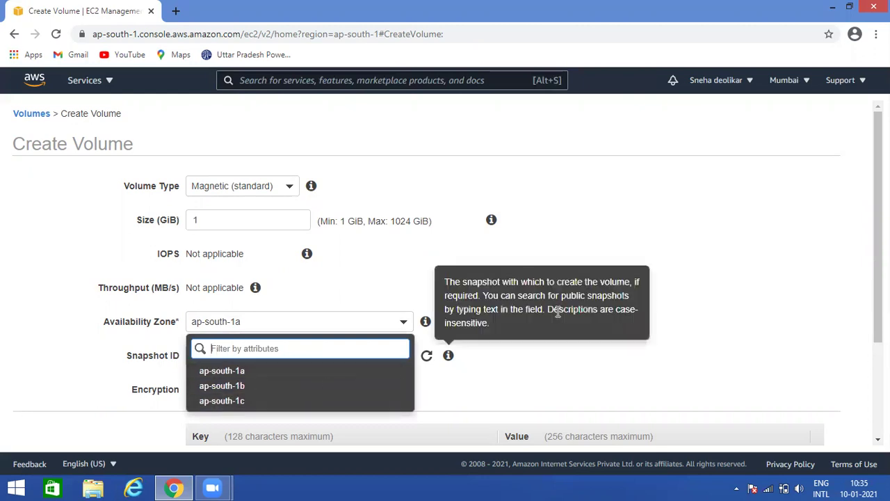
click(215, 372)
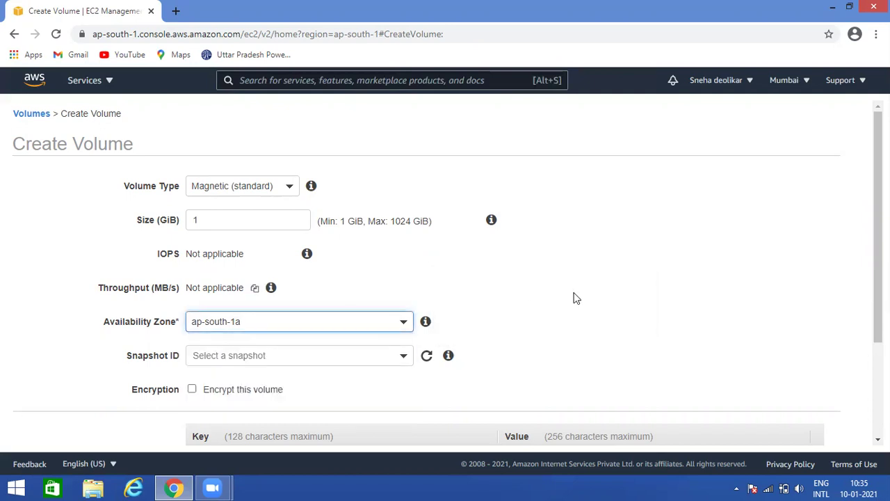
Step: Browse the snapshots offered as a source for the new volume and close the list without choosing one
scroll(574, 298, down, 2)
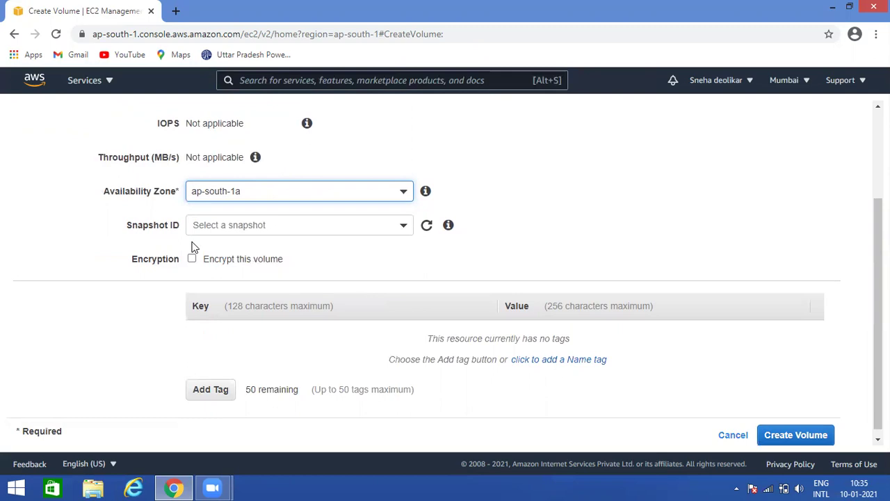
click(403, 229)
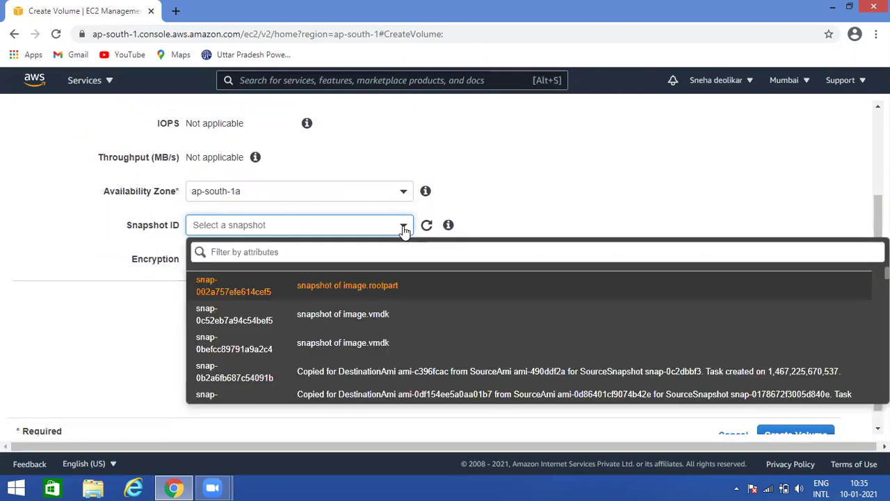
scroll(322, 340, down, 3)
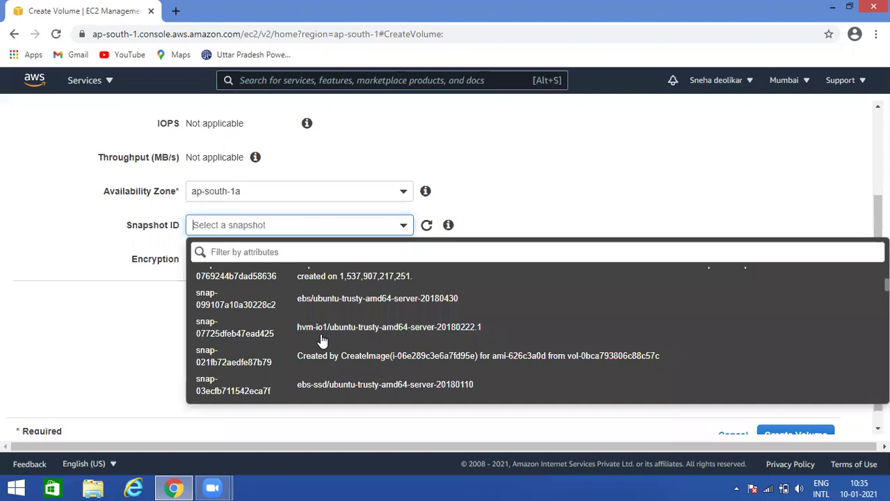
scroll(322, 341, down, 6)
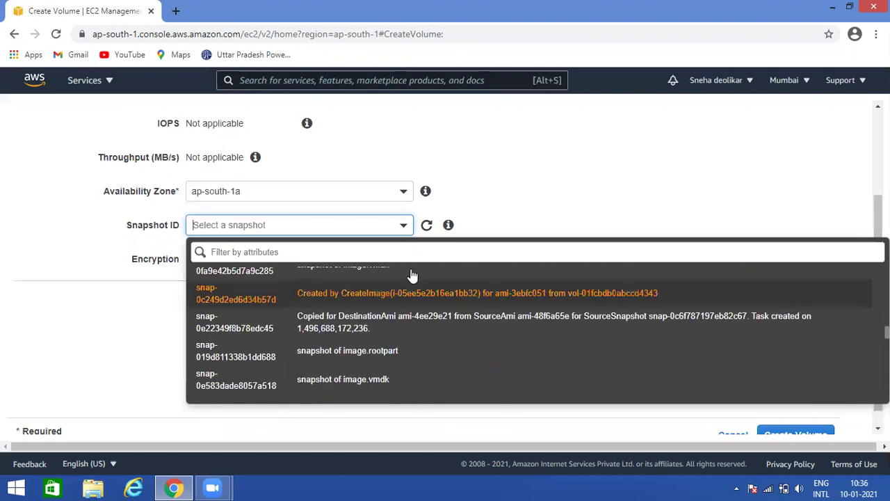
scroll(412, 276, up, 1)
click(487, 212)
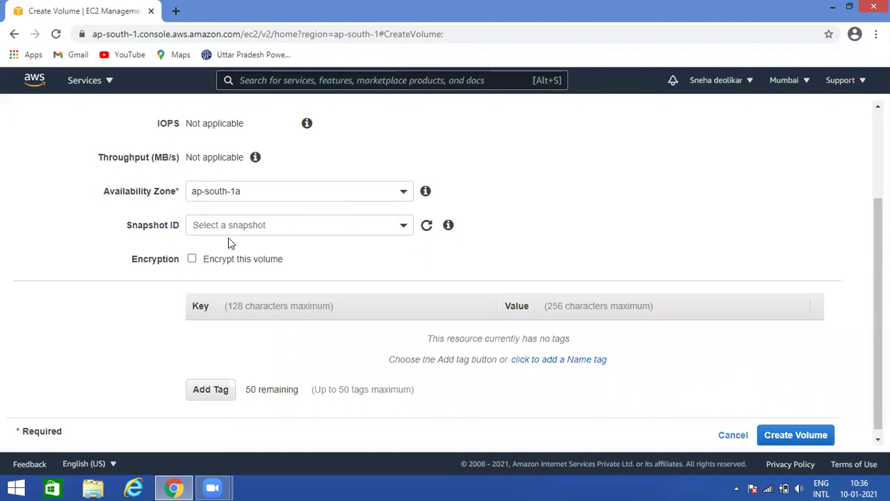
scroll(244, 247, down, 1)
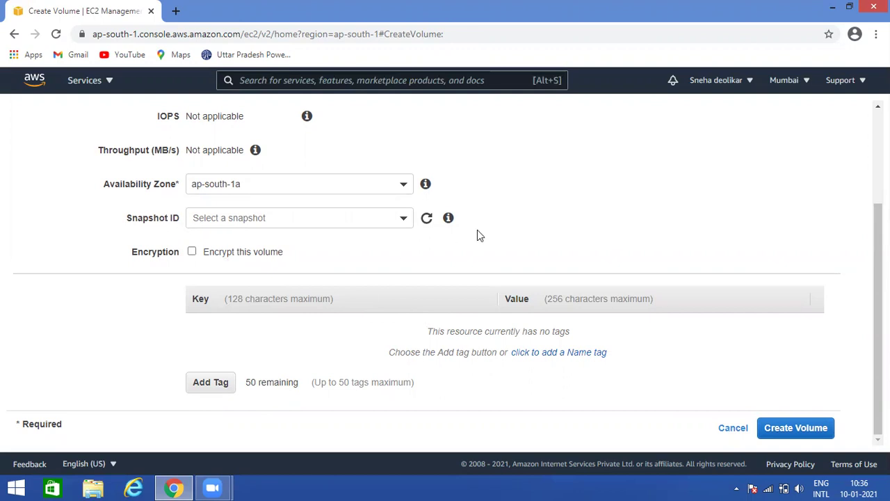
Step: Create the volume with the chosen settings and return to the volume list
scroll(515, 364, up, 1)
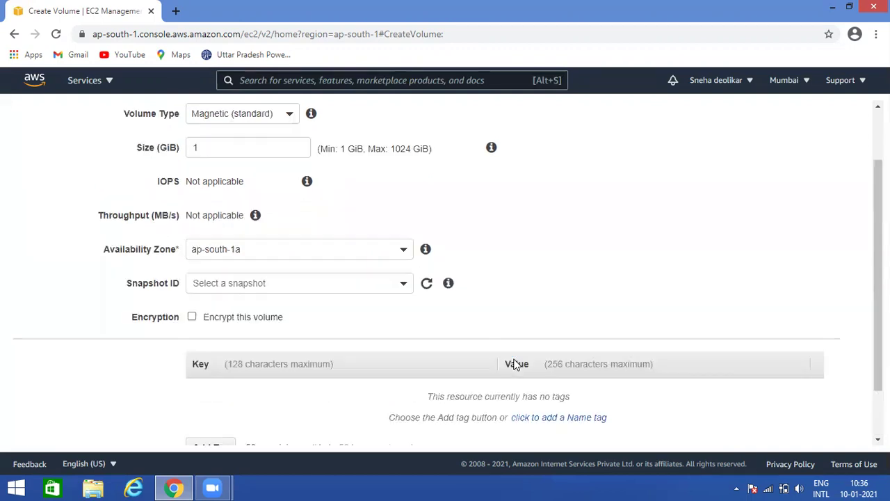
scroll(515, 359, down, 1)
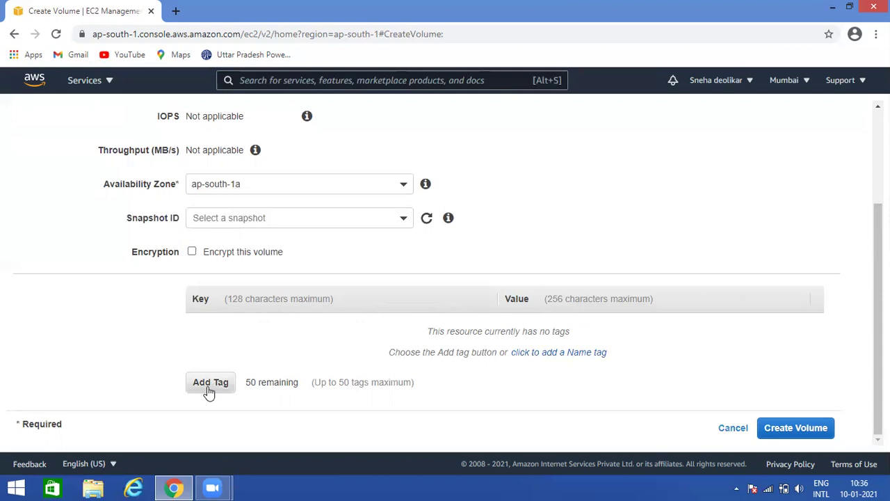
click(776, 437)
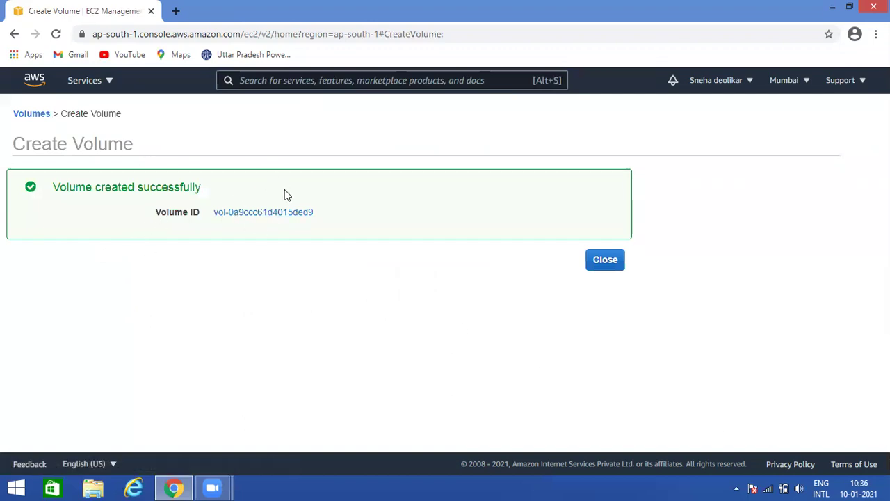
click(611, 268)
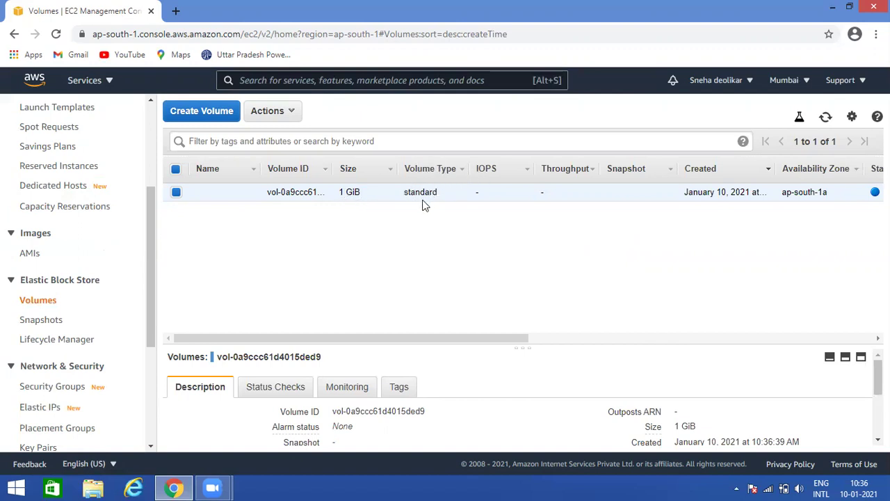
Step: Review all the attributes of the new volume in the volume list and check the account's snapshot and AMI lists
drag(430, 338, 557, 338)
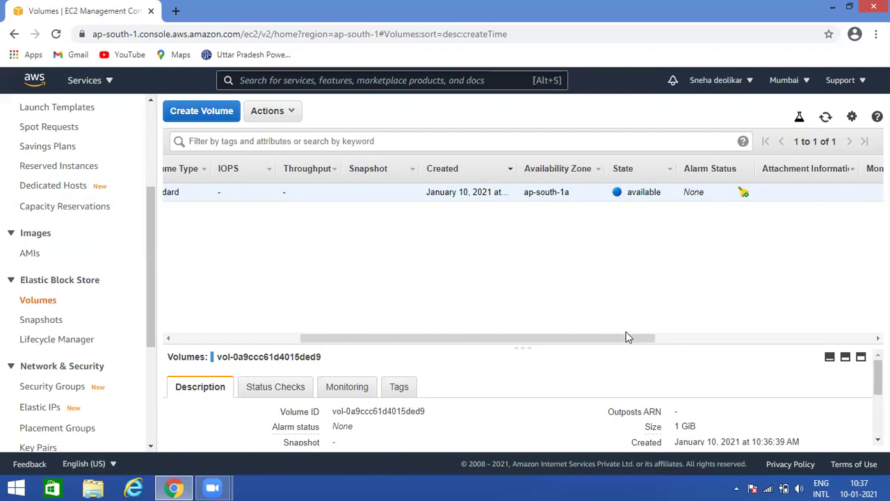
drag(624, 338, 835, 351)
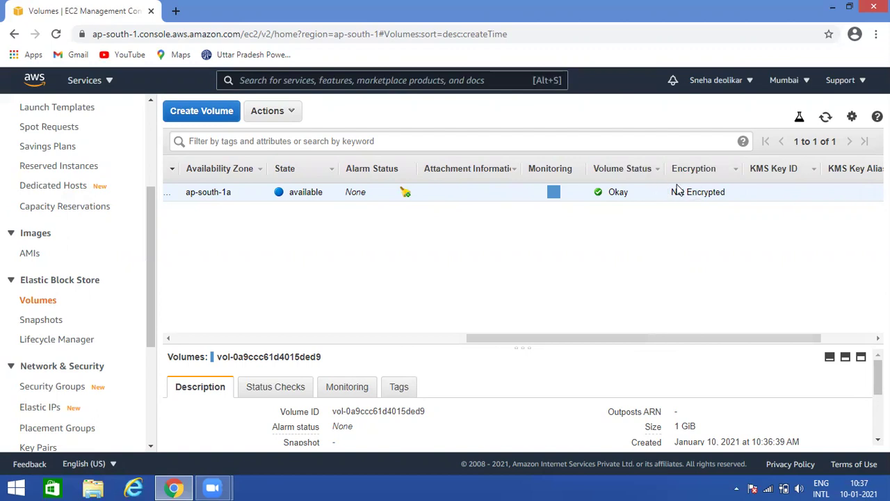
drag(676, 340, 786, 343)
drag(724, 345, 379, 341)
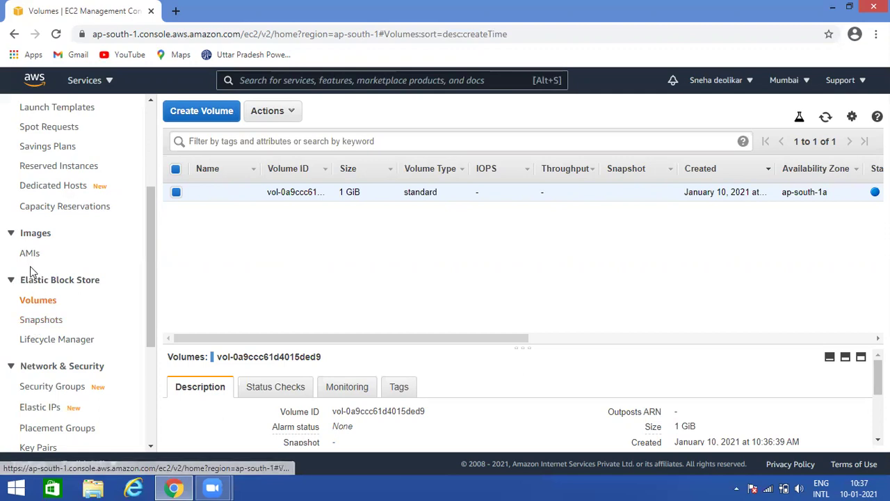
click(39, 322)
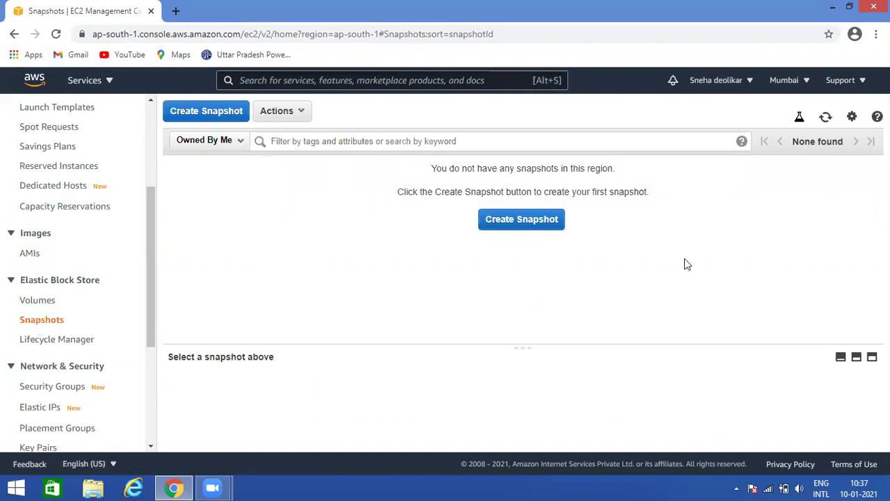
click(29, 256)
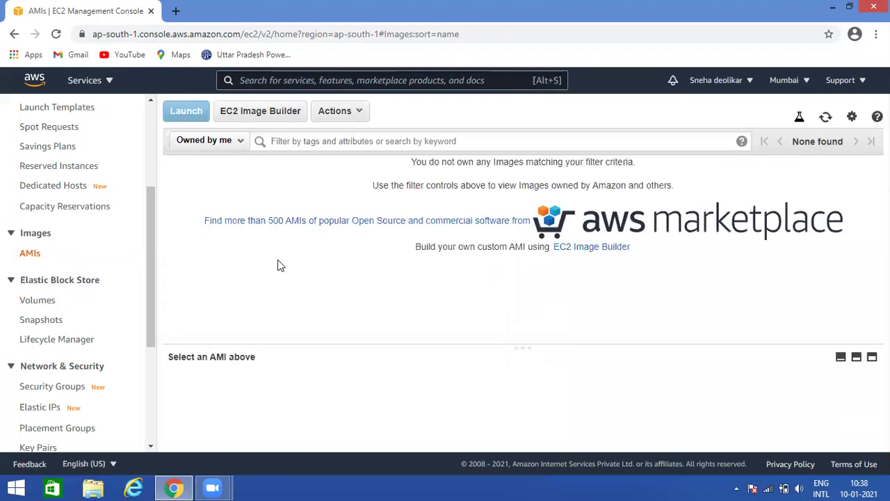
Step: Create a snapshot of the 1 GiB standard volume with the description "Copy" and return to the volume list
click(25, 302)
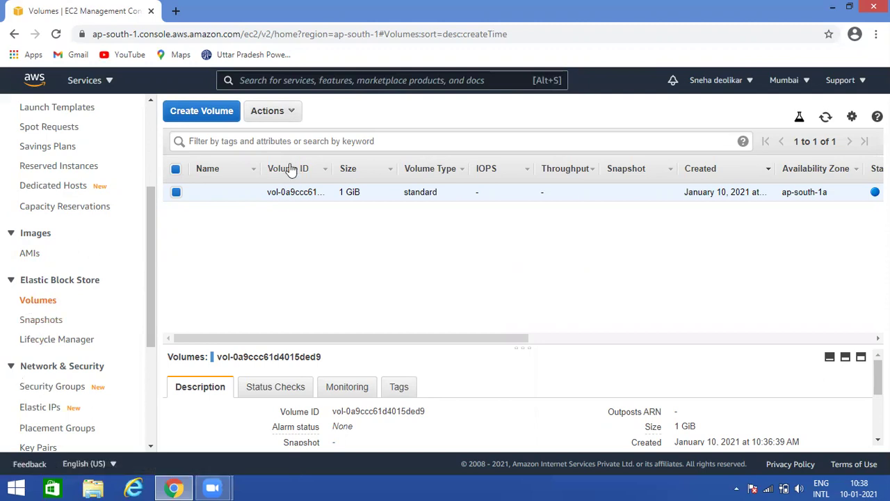
click(295, 120)
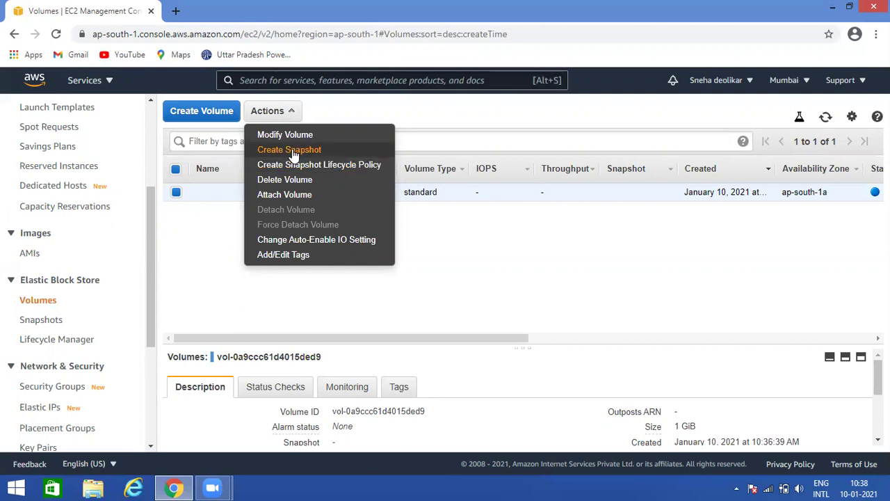
click(289, 151)
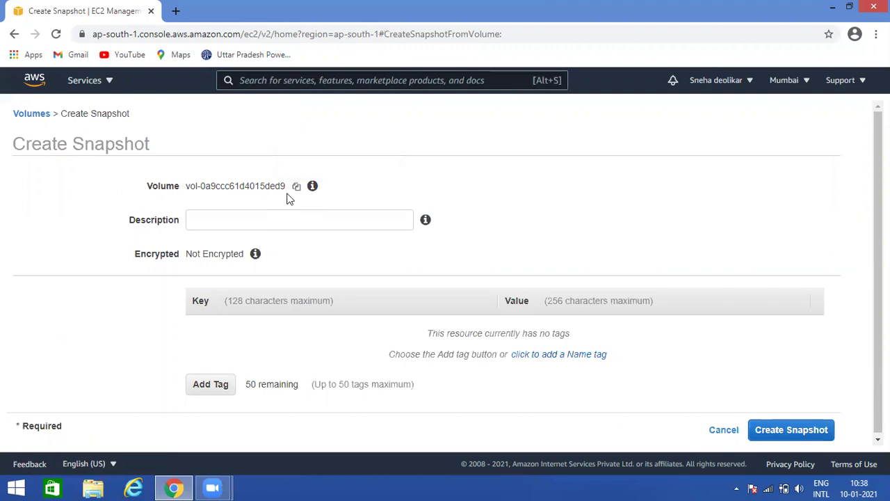
click(220, 220)
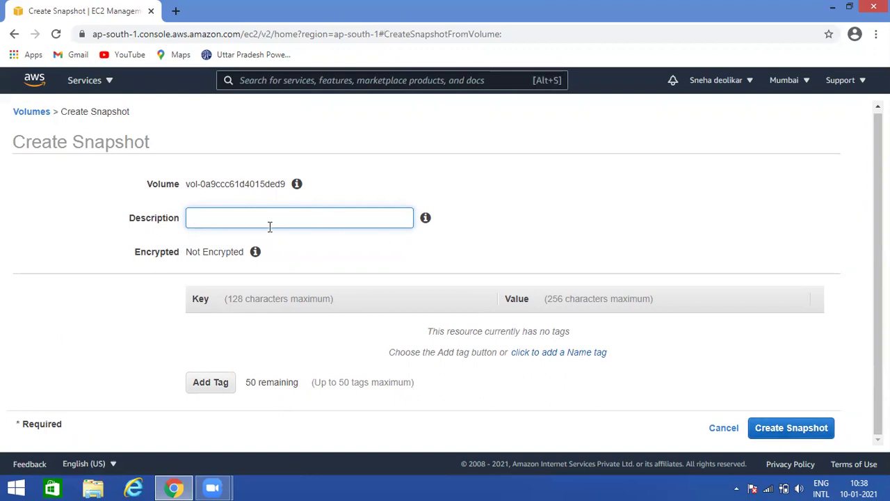
text(Copy)
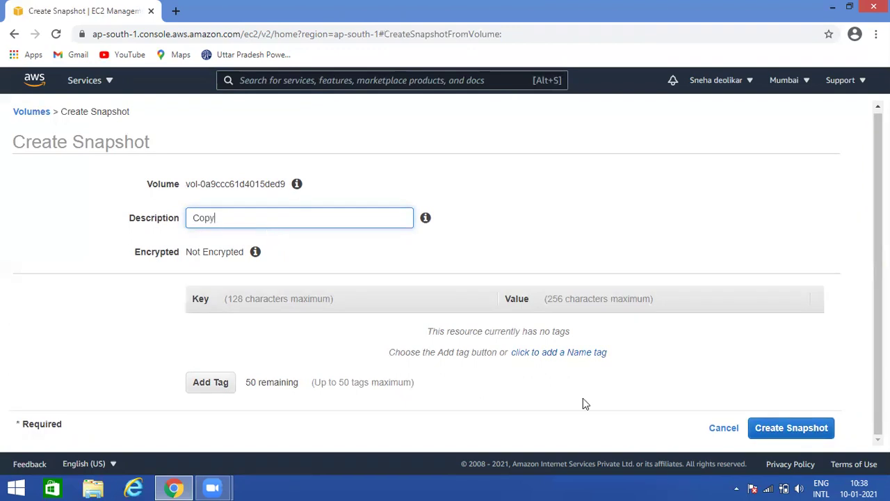
click(758, 443)
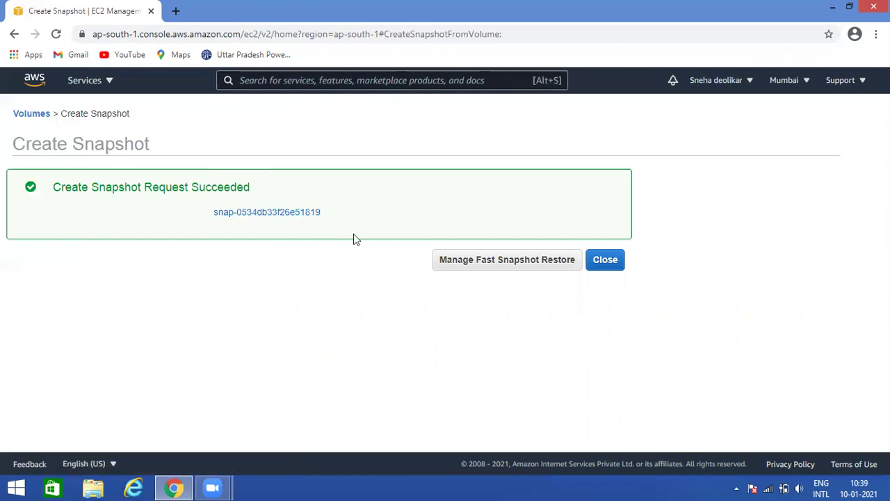
click(601, 263)
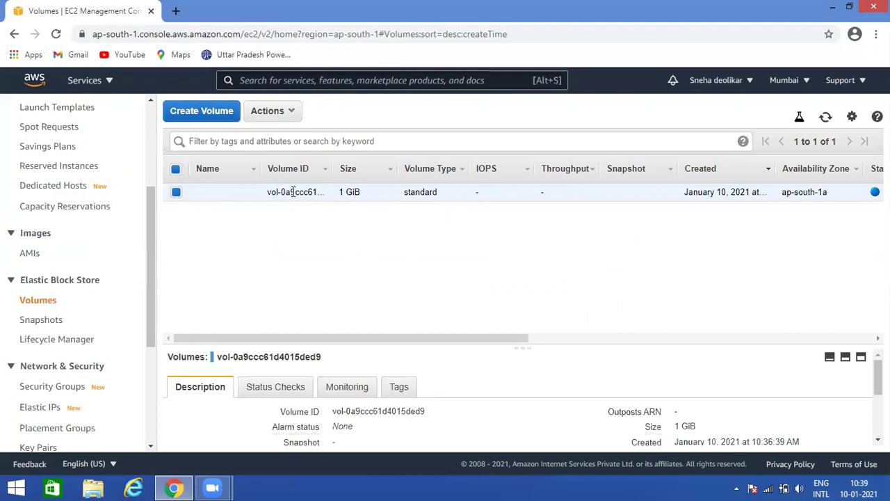
Step: Examine the new snapshot's attributes in the snapshot list and revisit the lists of volumes and AMIs
click(42, 323)
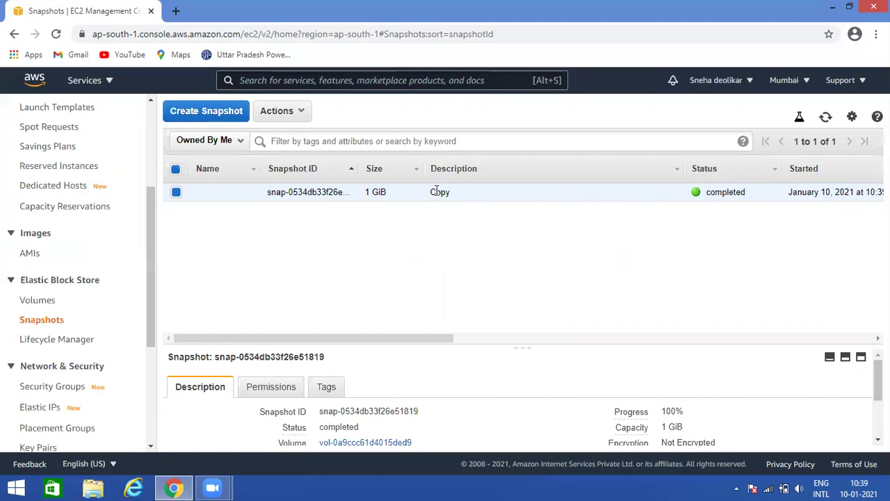
drag(417, 340, 448, 339)
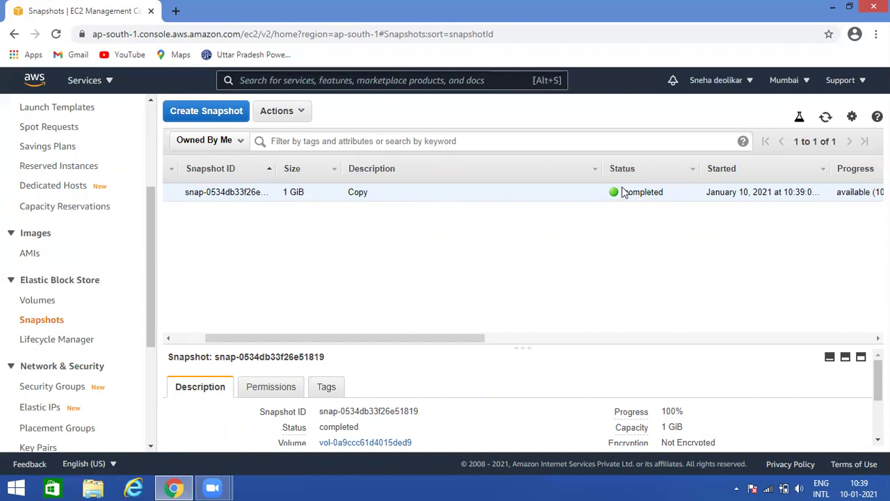
mouse_move(644, 416)
drag(434, 338, 524, 340)
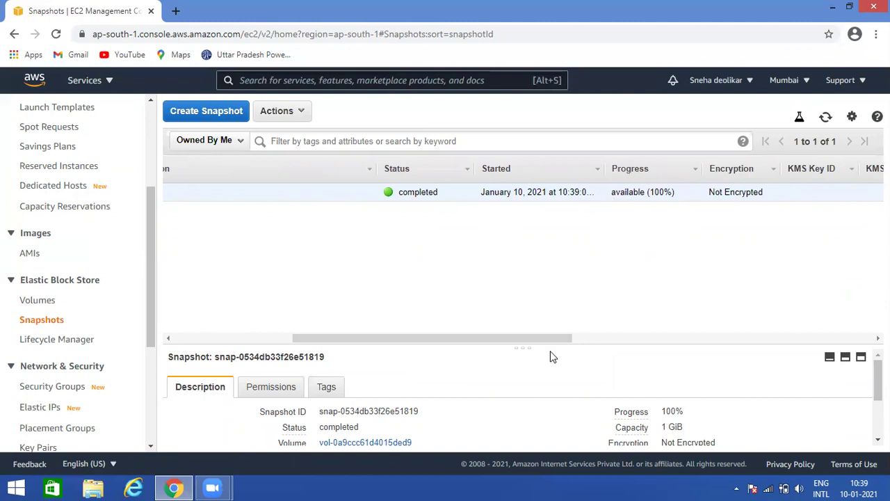
drag(600, 338, 765, 341)
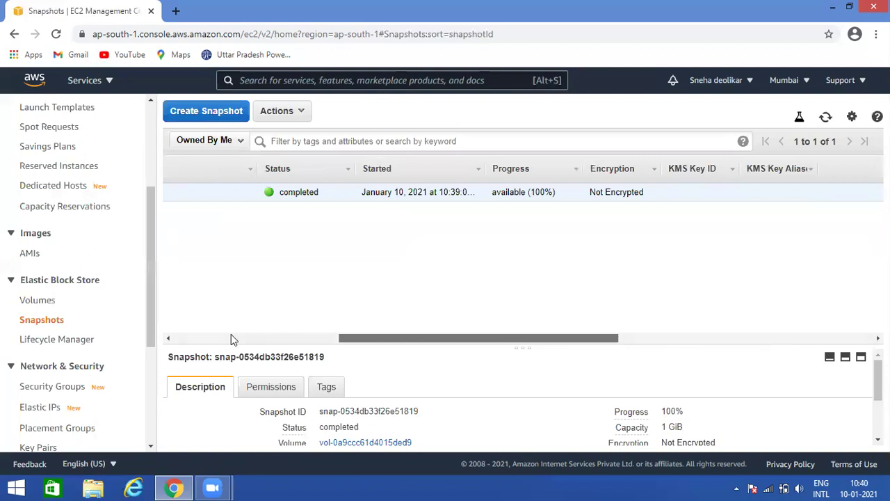
click(183, 341)
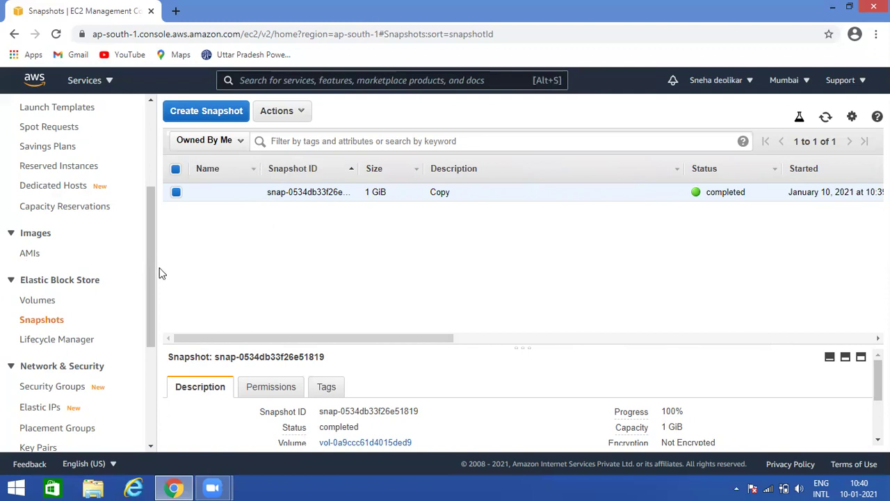
click(39, 300)
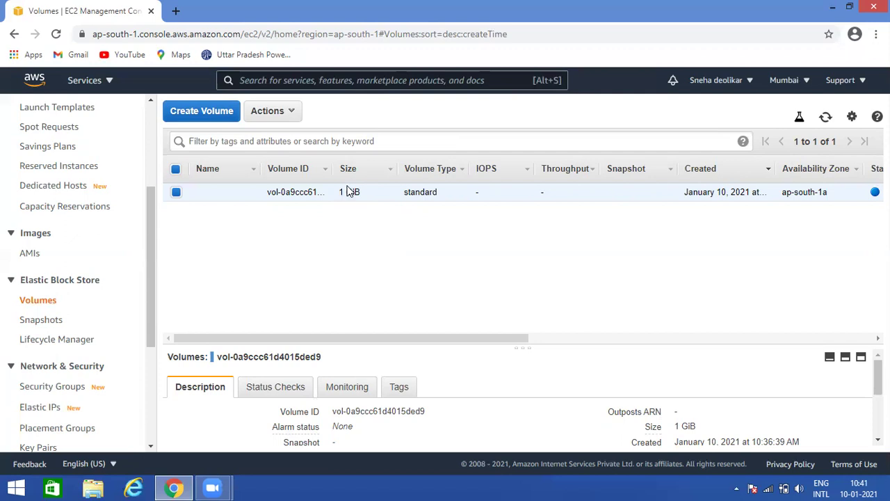
click(31, 319)
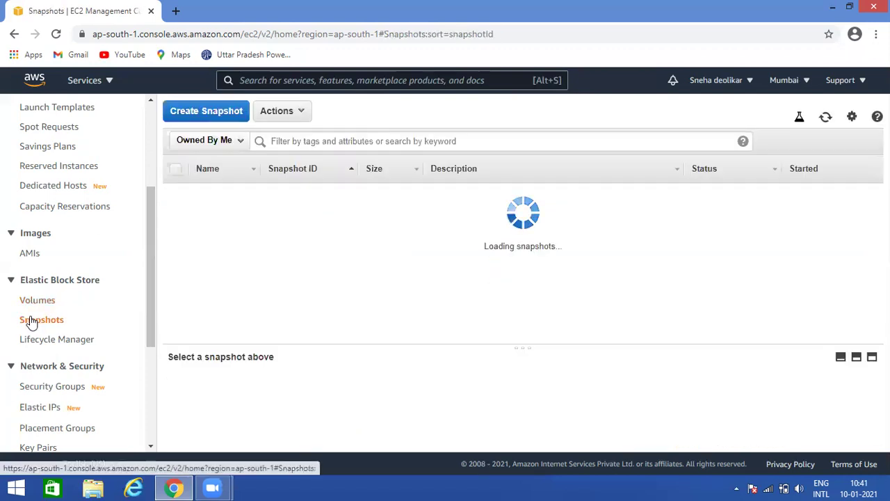
click(28, 255)
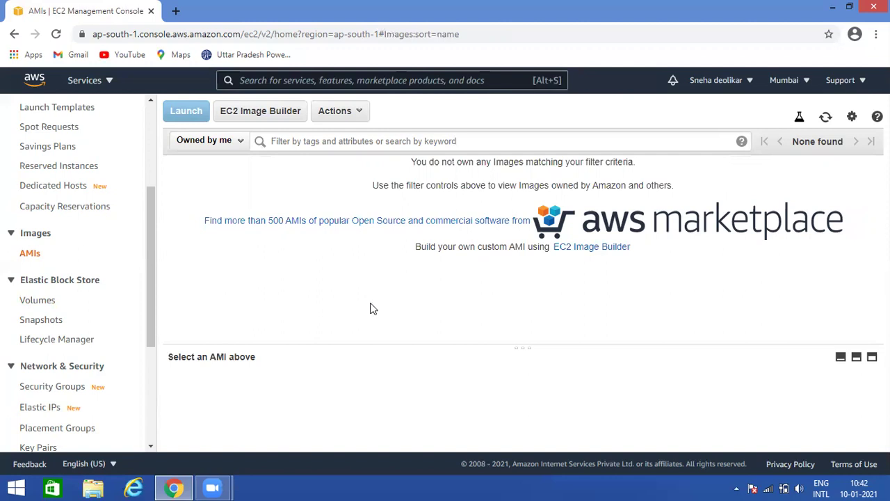
Step: Start creating an image from the "Copy" snapshot and name the image SSImage
click(41, 321)
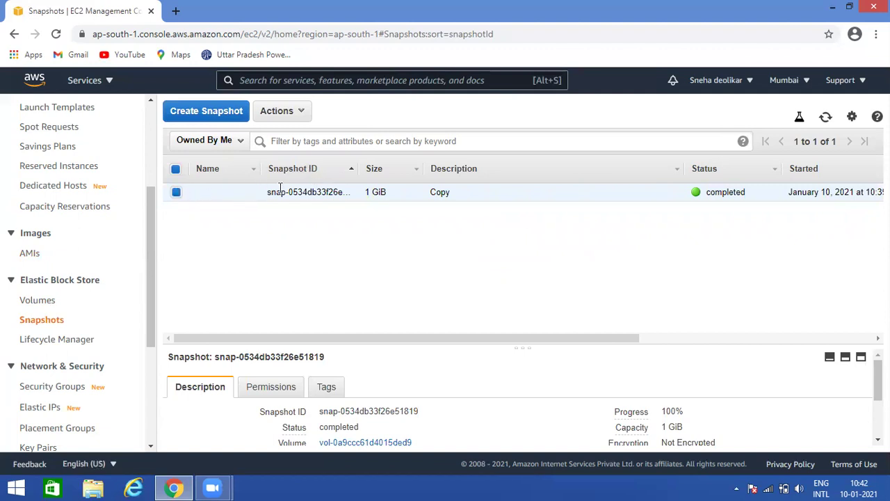
click(176, 193)
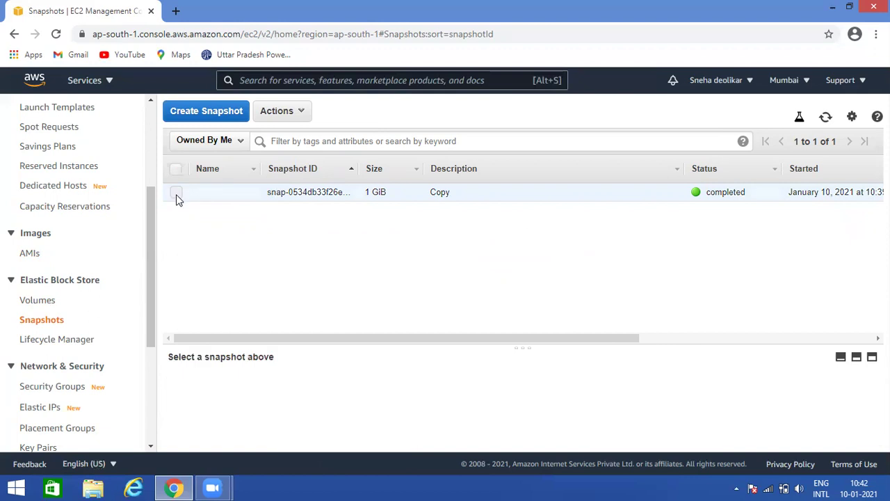
click(177, 194)
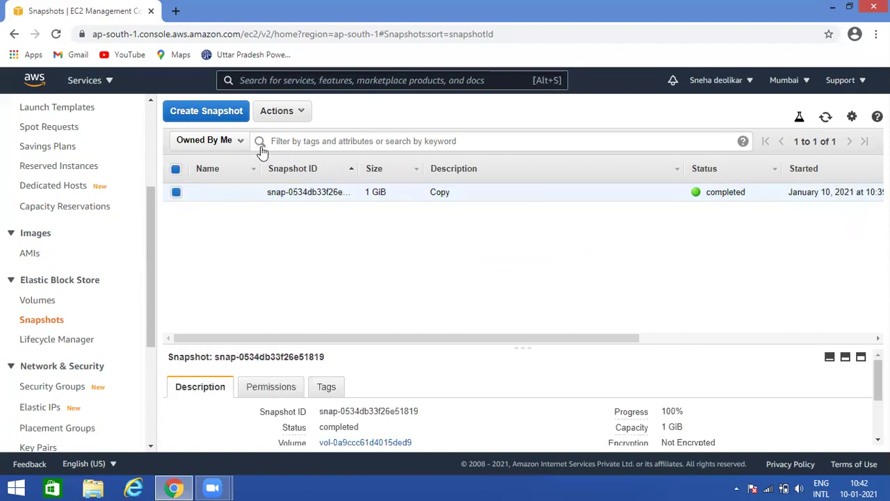
click(301, 114)
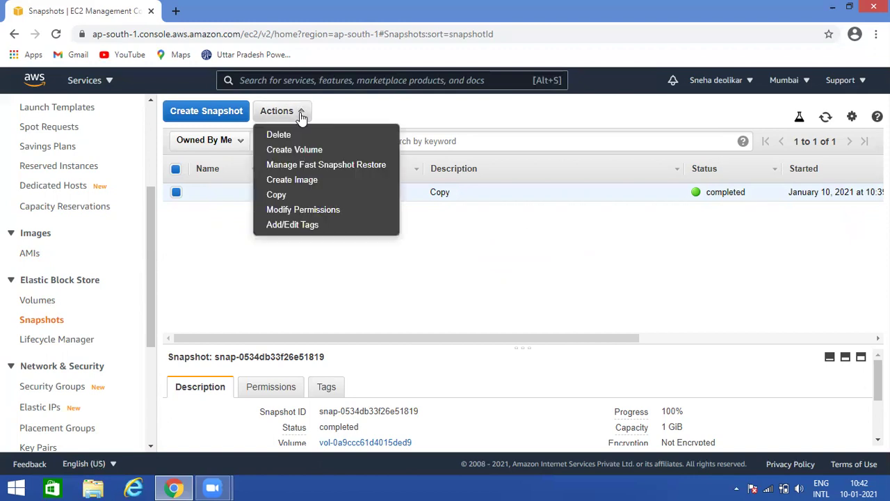
click(285, 182)
click(346, 177)
click(347, 176)
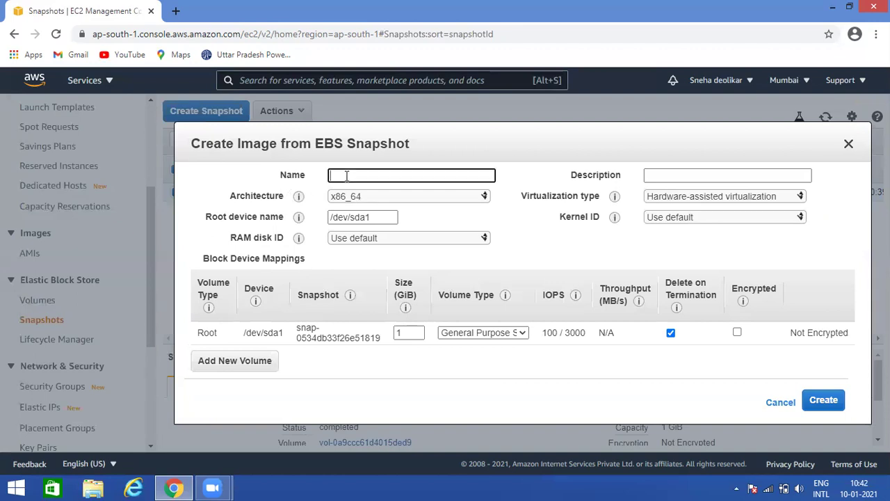
text(SSImage)
double_click(347, 176)
click(341, 175)
Step: Copy the image's name SSImage into its description
click(646, 174)
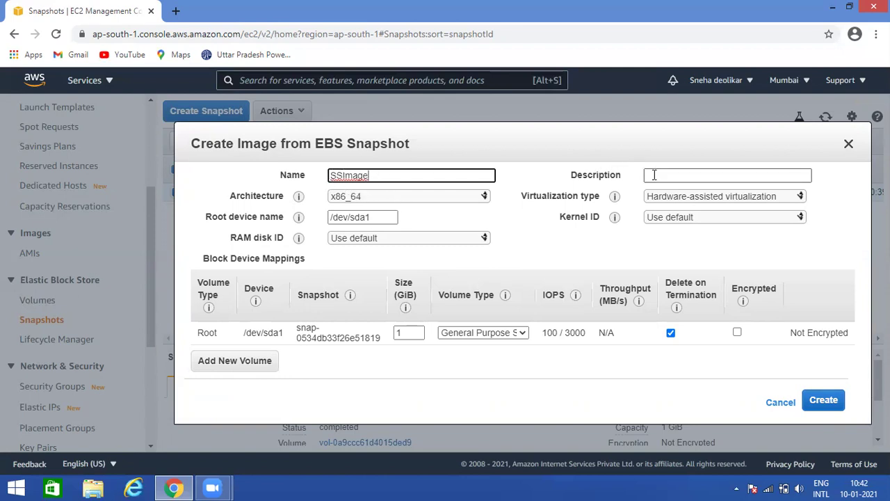
drag(384, 173, 321, 178)
key(ctrl+c)
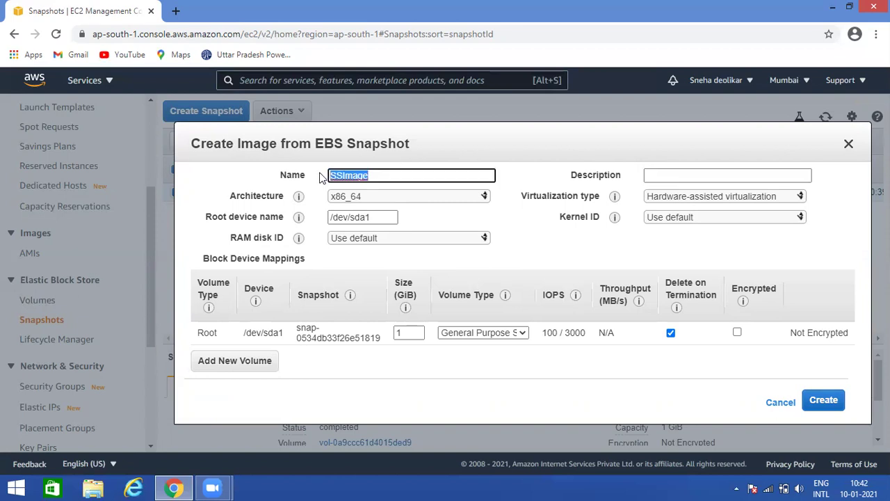
click(654, 177)
key(ctrl+v)
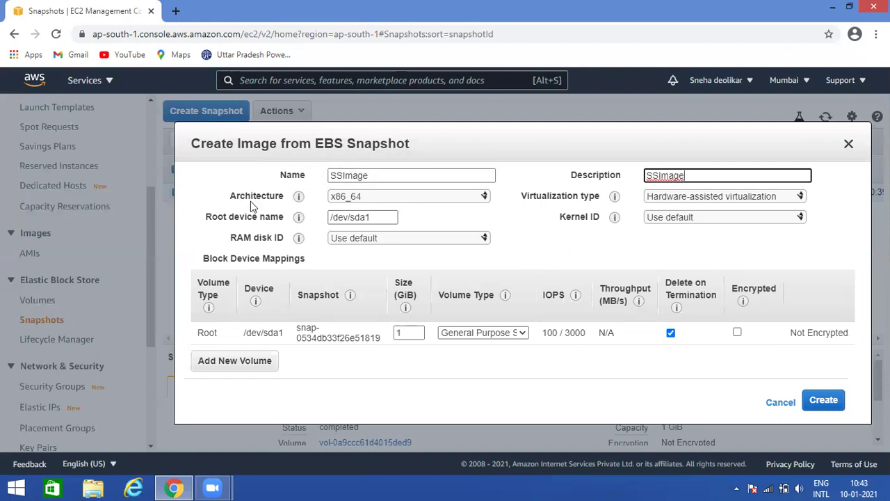
Step: Set the image's architecture to x86_64 and its virtualization type to Hardware-assisted virtualization, keeping the root device name /dev/sda1
click(486, 196)
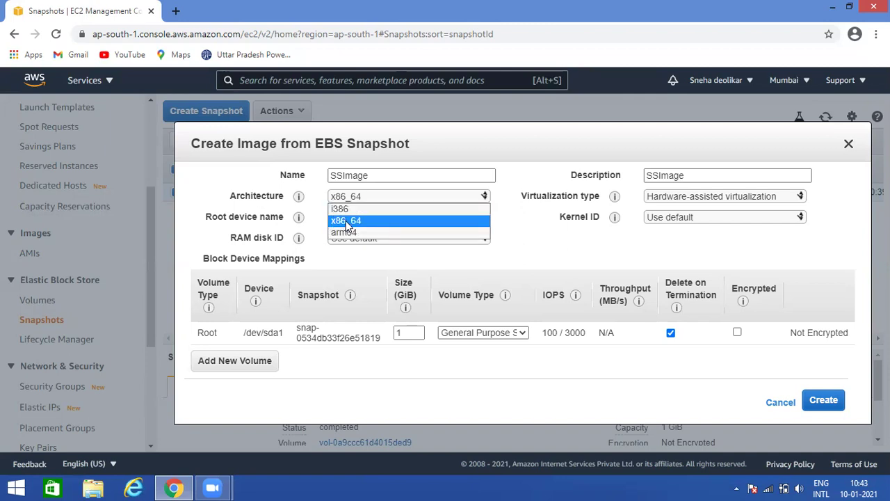
click(348, 221)
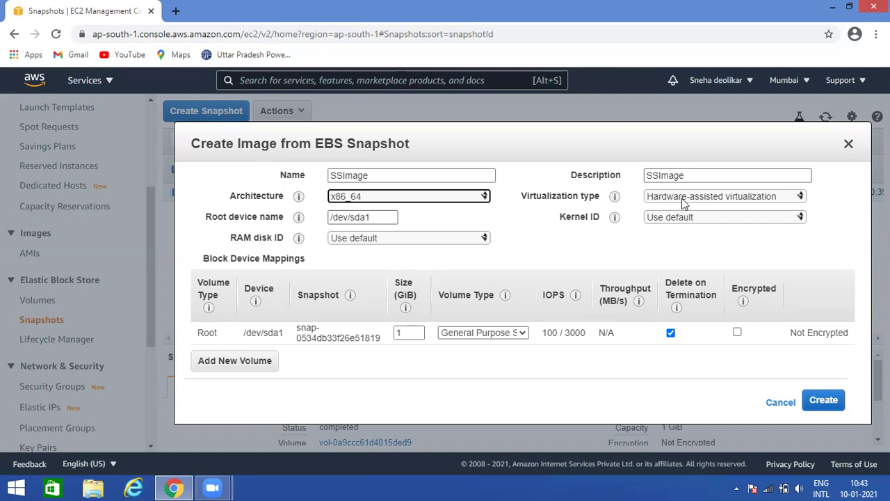
click(801, 197)
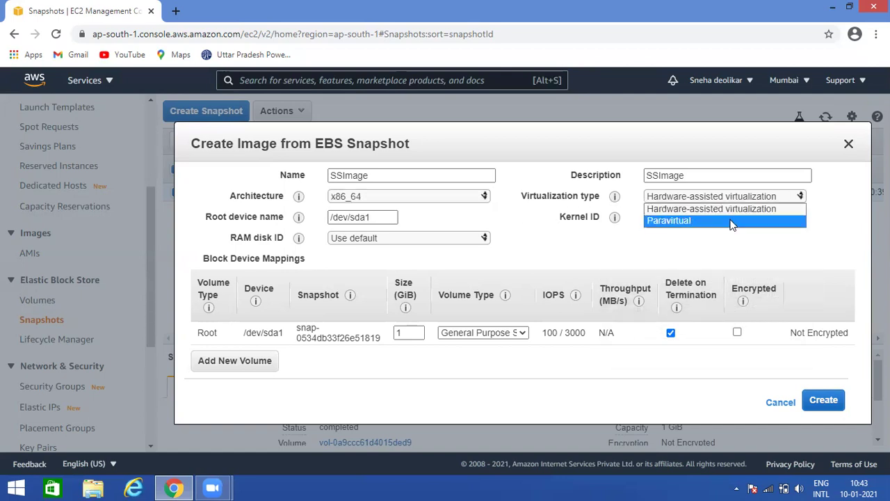
click(669, 213)
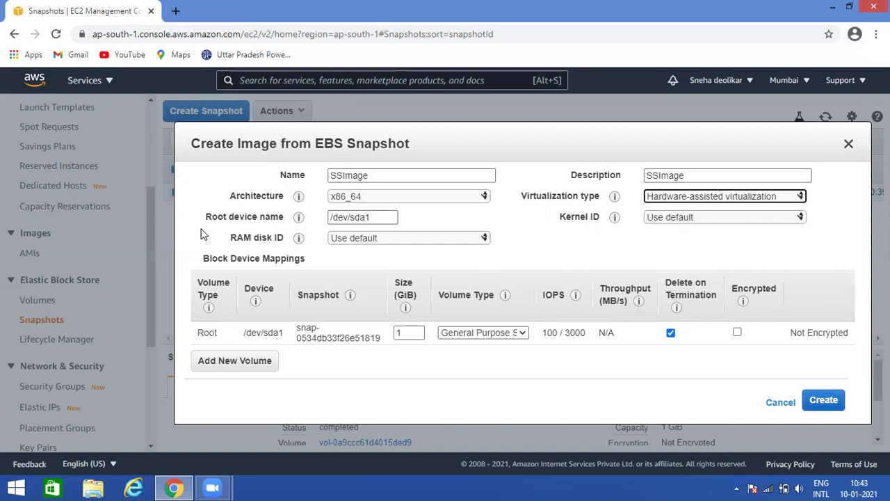
drag(207, 217, 264, 220)
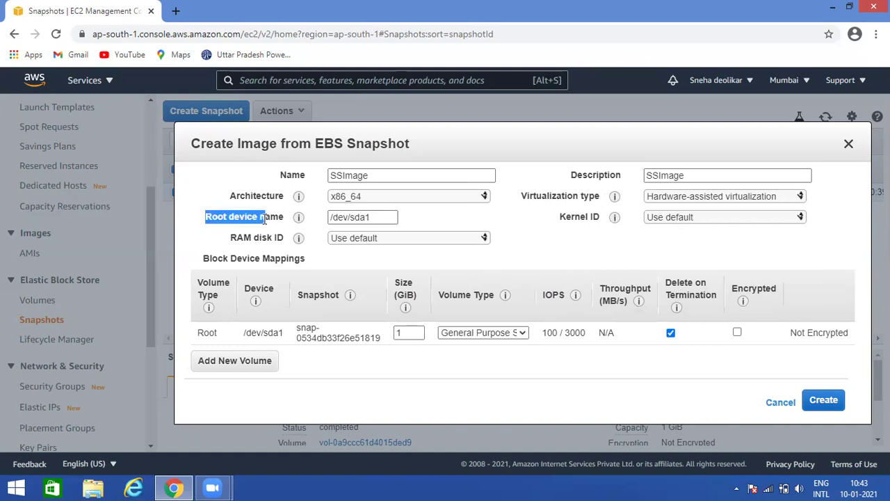
click(799, 197)
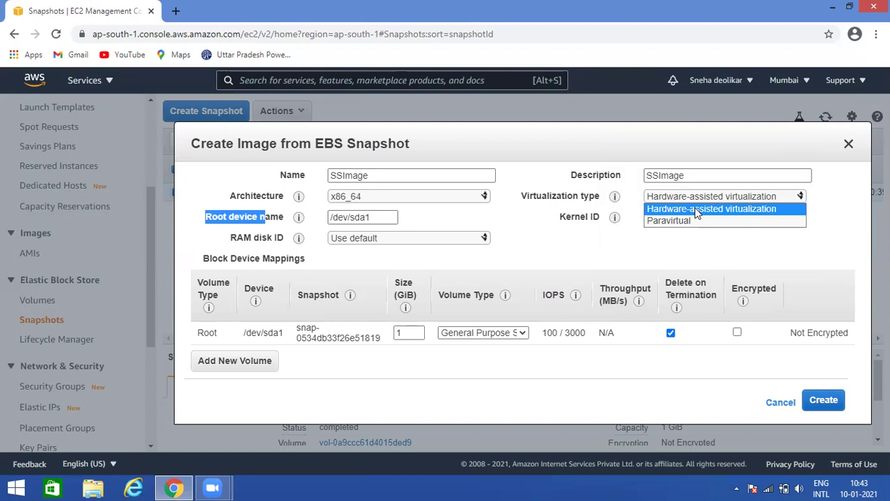
click(671, 234)
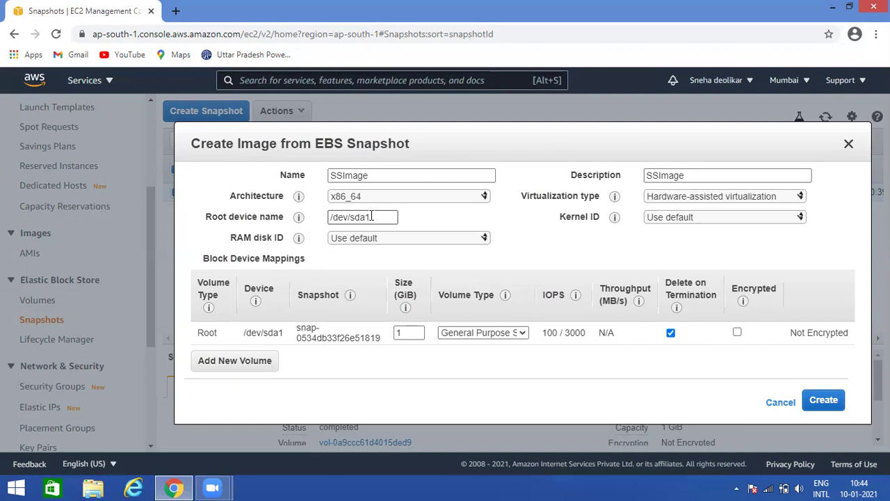
drag(375, 217, 290, 234)
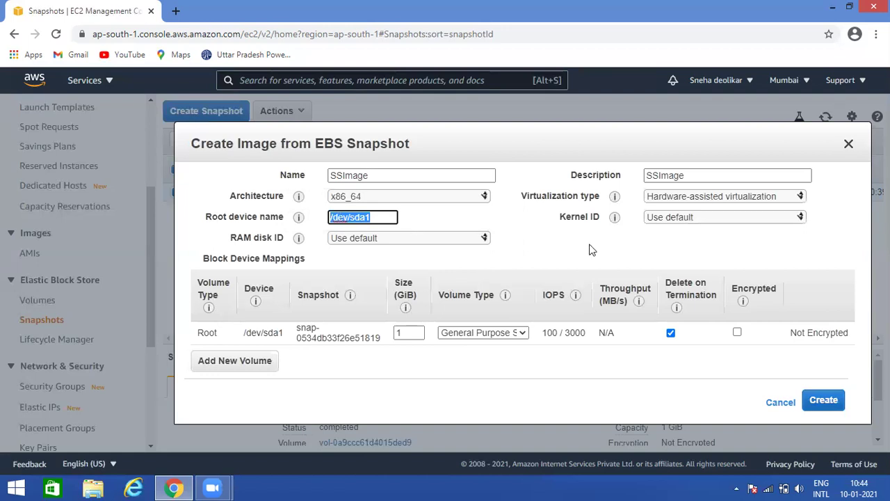
Step: Set both the kernel ID and the RAM disk ID of the image to Use default
click(665, 219)
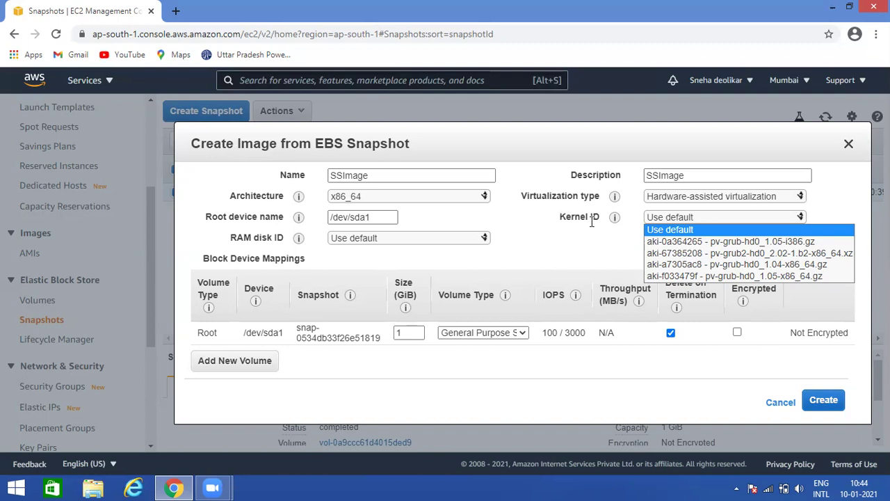
click(672, 230)
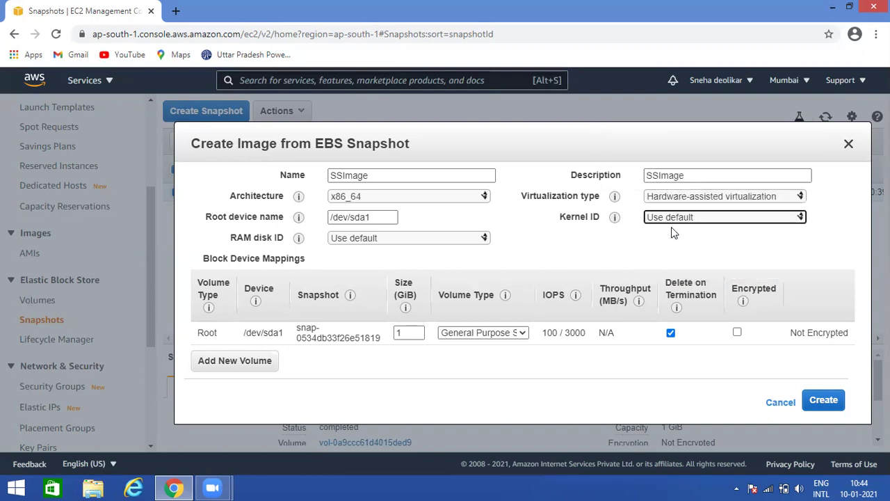
click(392, 240)
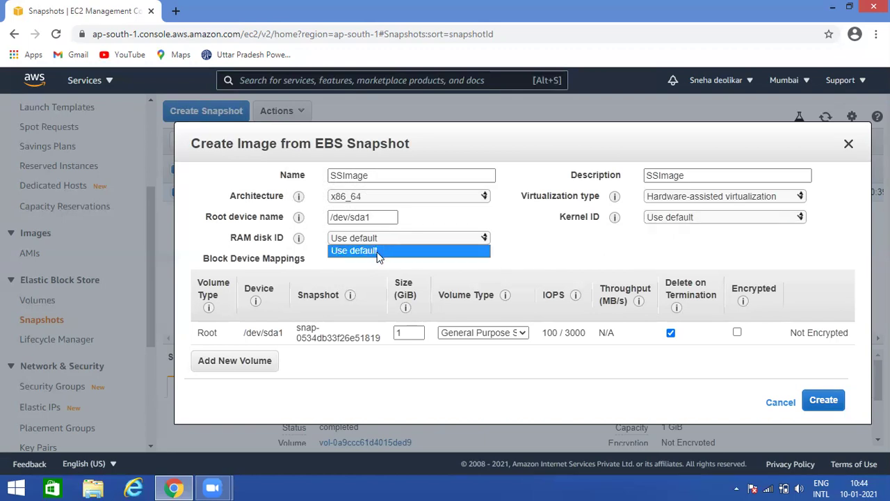
click(378, 253)
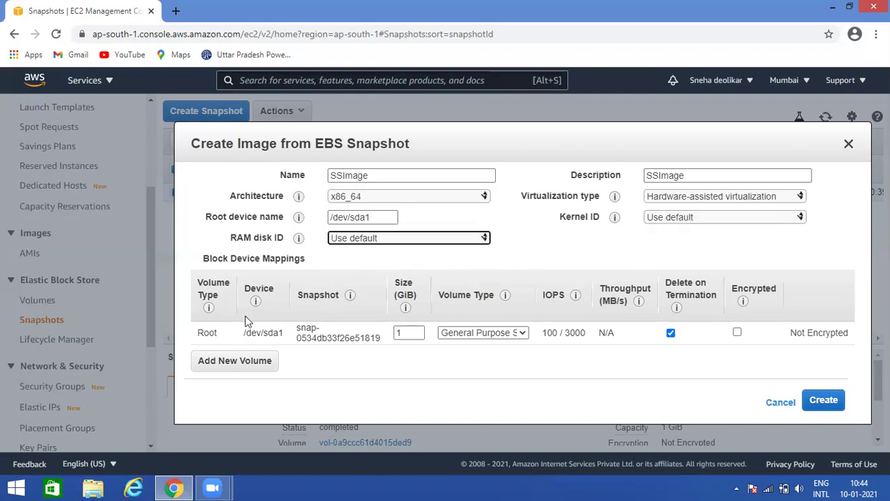
Step: Review the root volume's type options, keep General Purpose SSD, and create the image from the snapshot
mouse_move(208, 309)
click(520, 334)
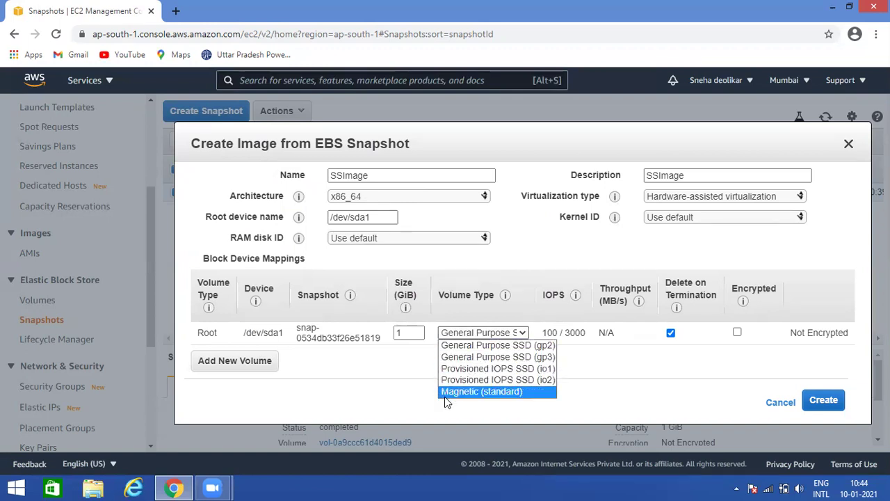
click(414, 389)
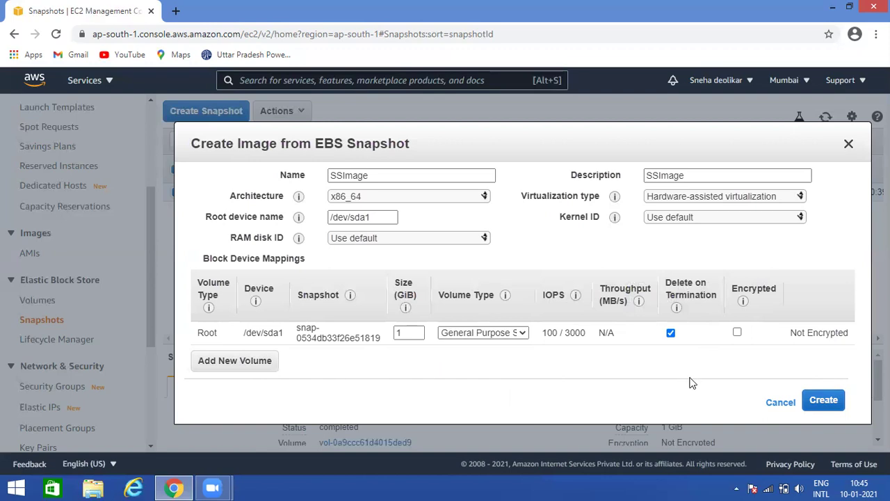
click(823, 403)
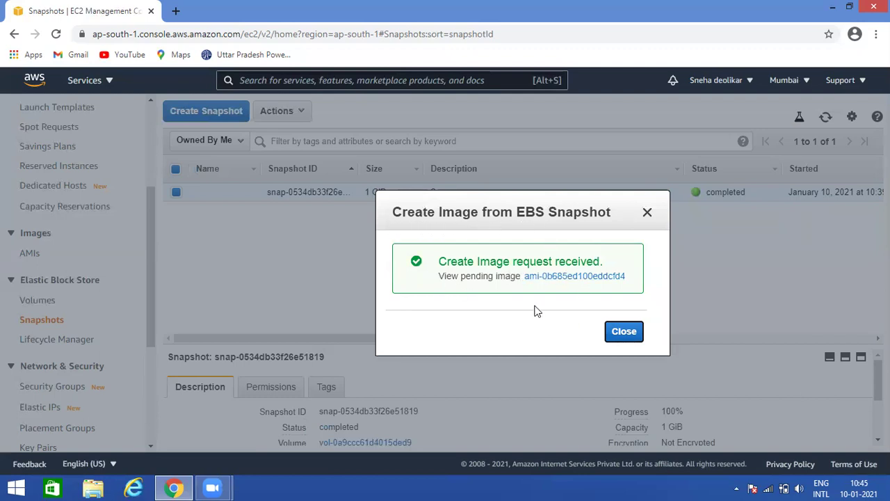
click(625, 332)
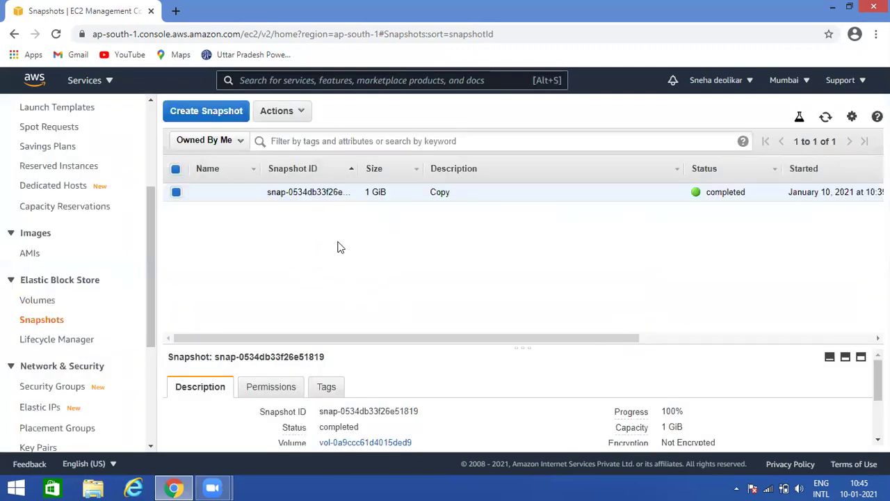
Step: Examine SSImage in the AMI list and the instance types offered for launching it, and return to the list
click(30, 254)
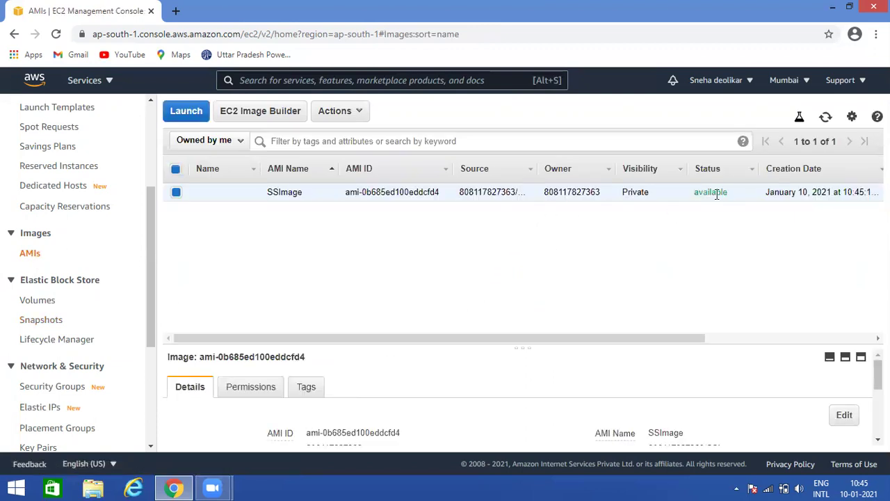
mouse_move(588, 338)
mouse_down()
mouse_move(771, 354)
mouse_move(663, 355)
mouse_move(311, 299)
mouse_up()
click(183, 113)
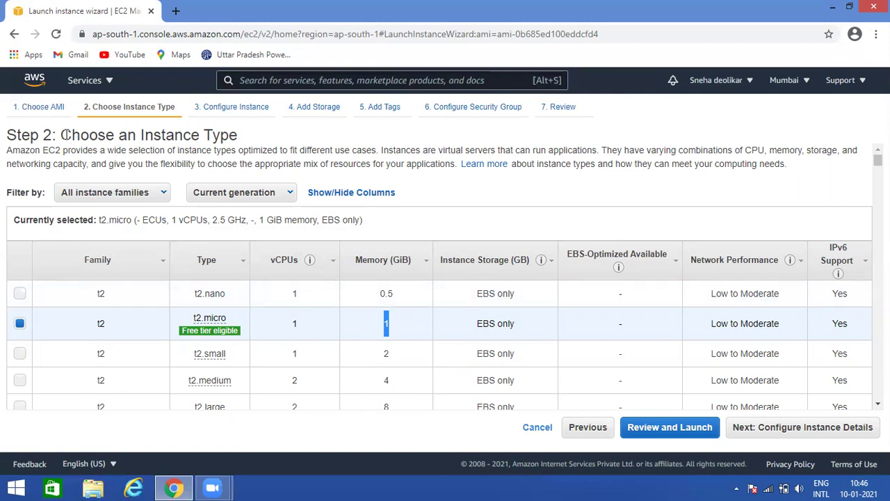
click(85, 80)
click(14, 33)
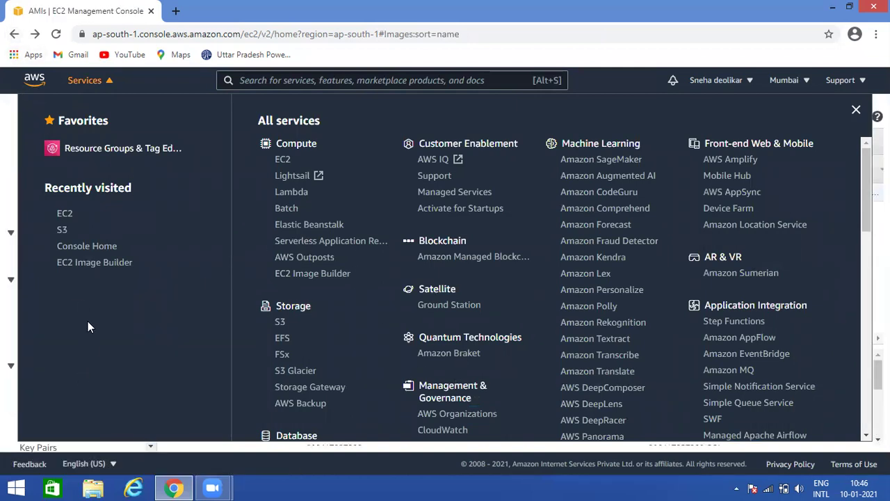
click(14, 35)
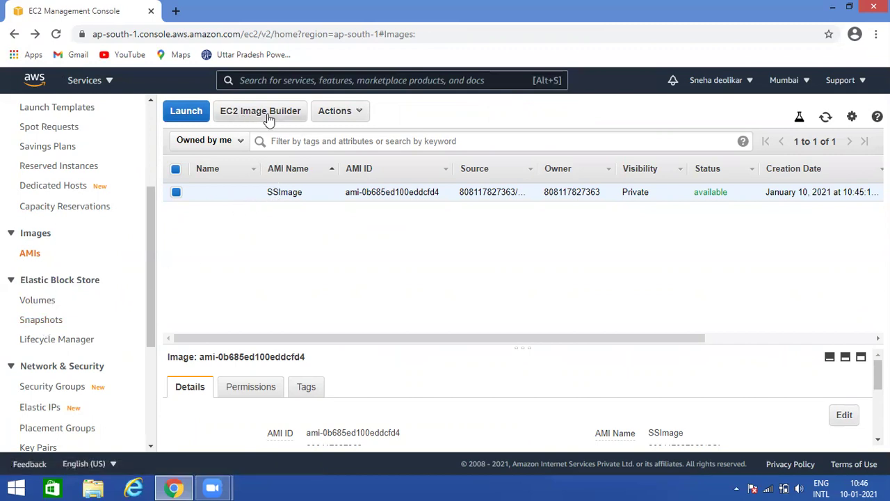
Step: Review the actions for SSImage and try switching its image permissions to Public without saving
click(363, 115)
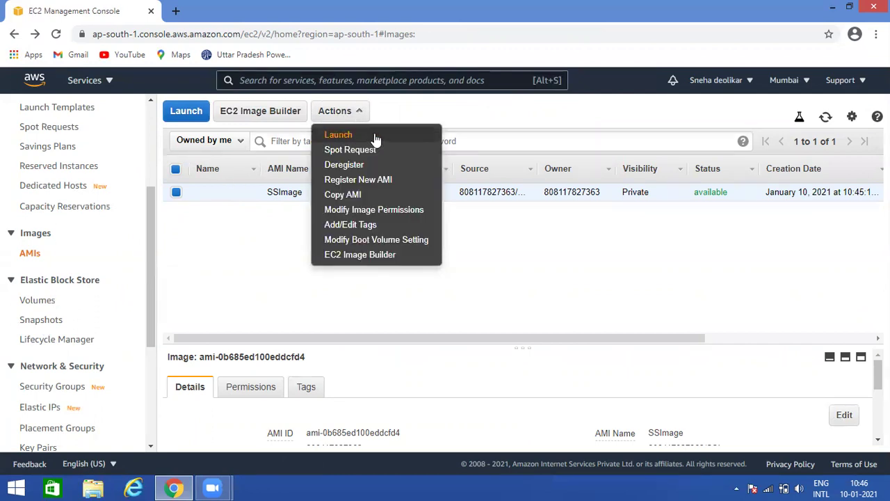
click(271, 251)
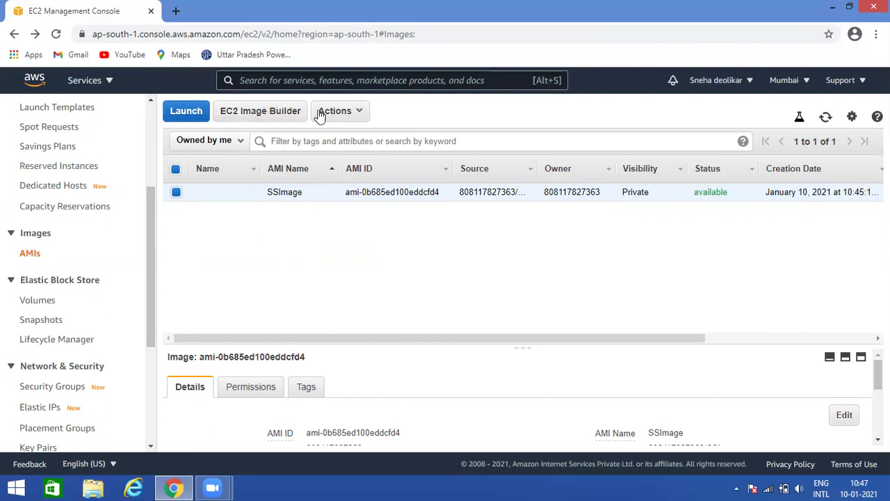
click(358, 116)
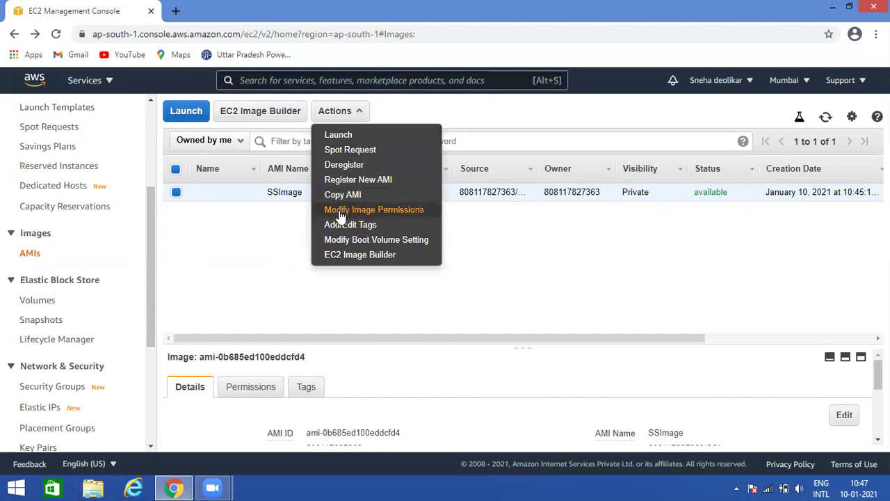
click(376, 214)
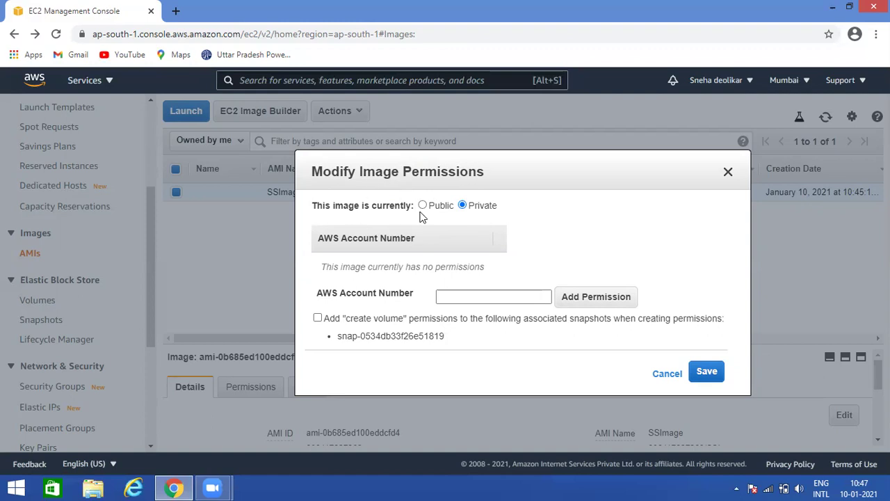
click(452, 299)
click(453, 299)
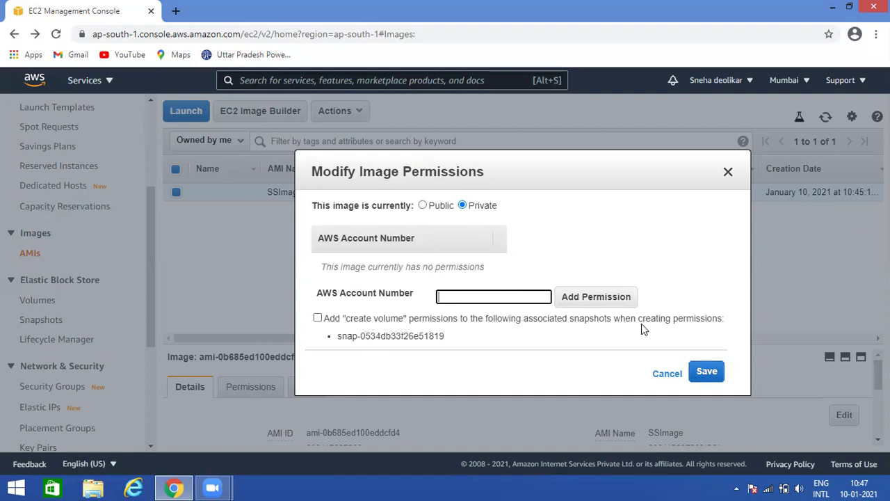
drag(337, 336, 445, 337)
click(451, 297)
click(423, 207)
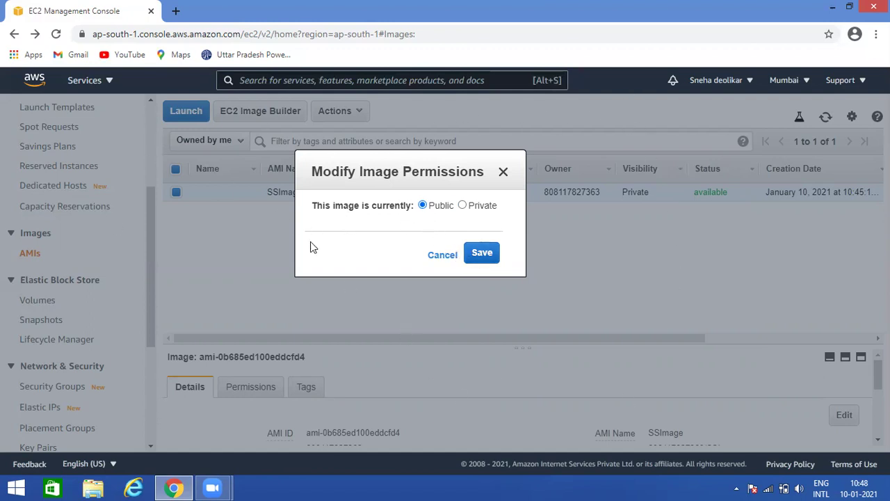
drag(366, 172, 457, 239)
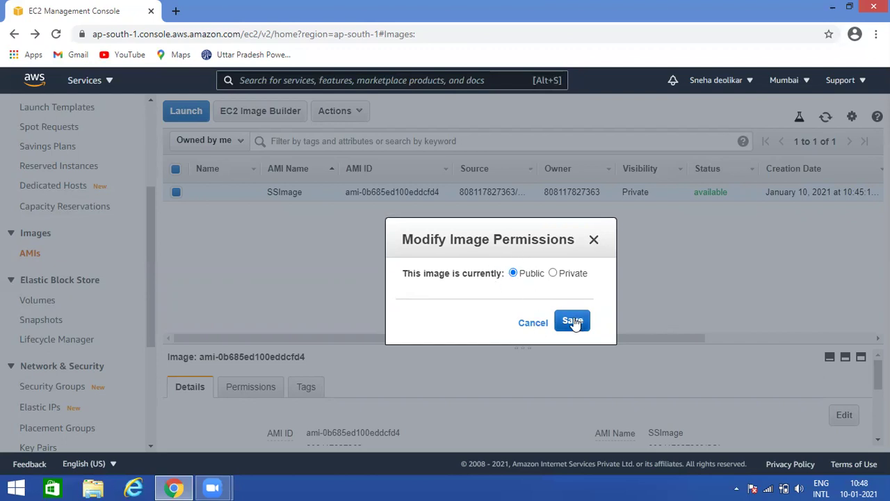
click(594, 240)
Step: Inspect the boot volume setting for SSImage and close it without saving
click(359, 115)
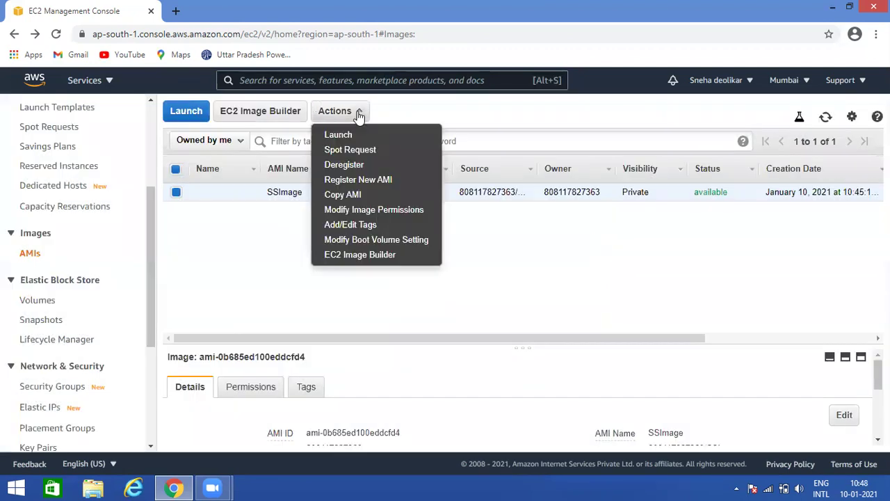
click(404, 240)
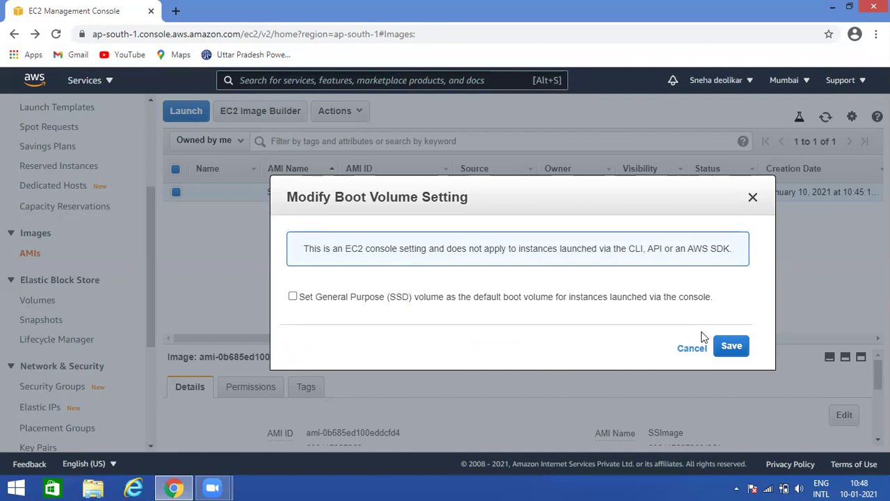
click(750, 196)
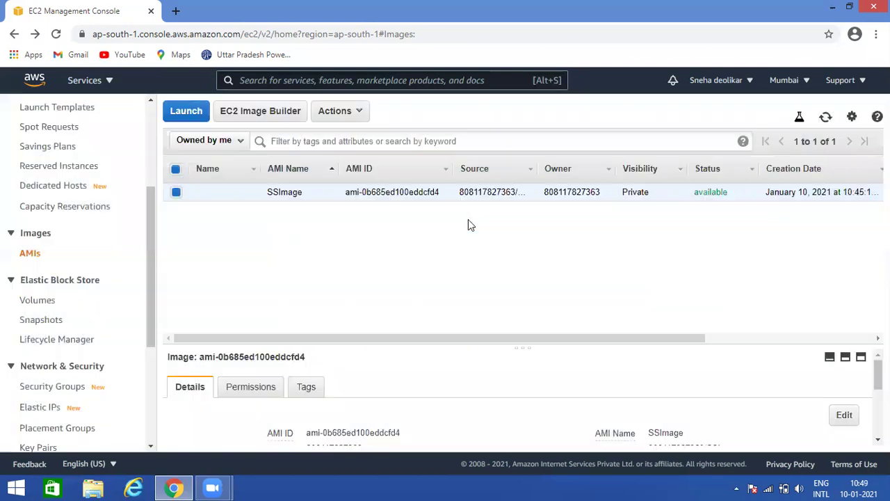
Step: Examine the permissions and tags of the SSImage AMI
click(265, 391)
scroll(319, 407, down, 2)
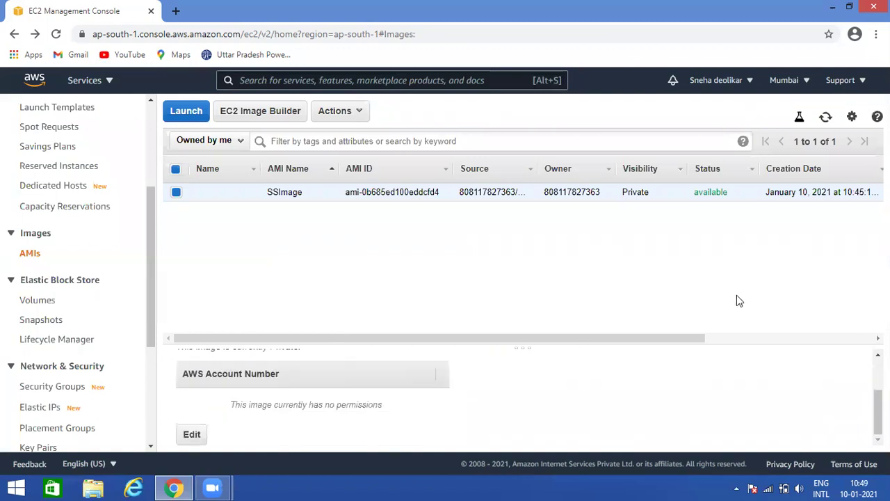
scroll(362, 430, up, 2)
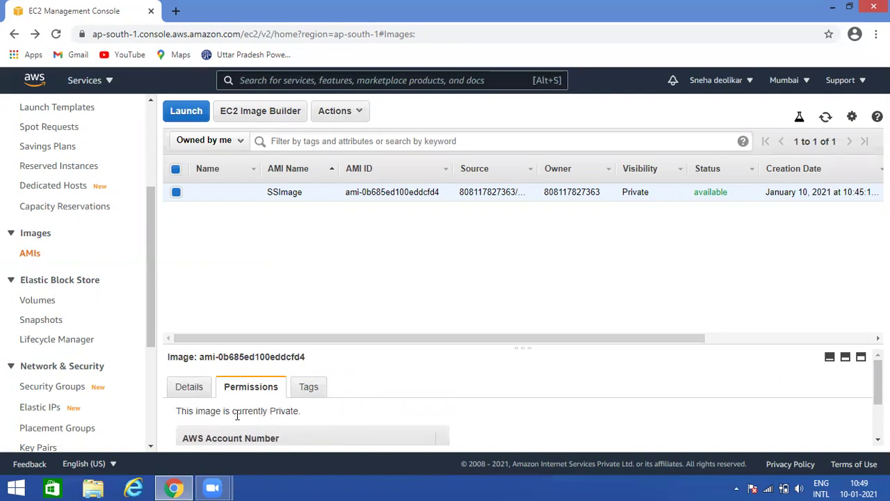
scroll(233, 416, down, 2)
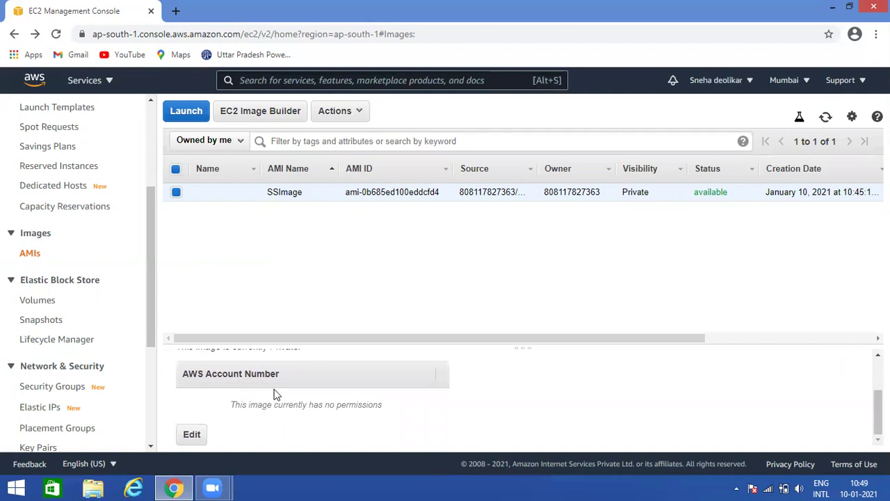
scroll(304, 405, up, 3)
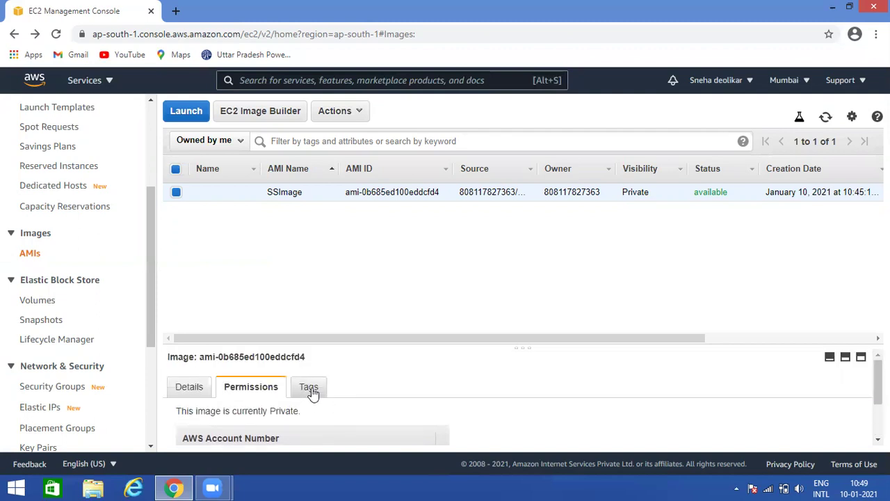
click(311, 391)
scroll(334, 393, down, 1)
mouse_move(212, 195)
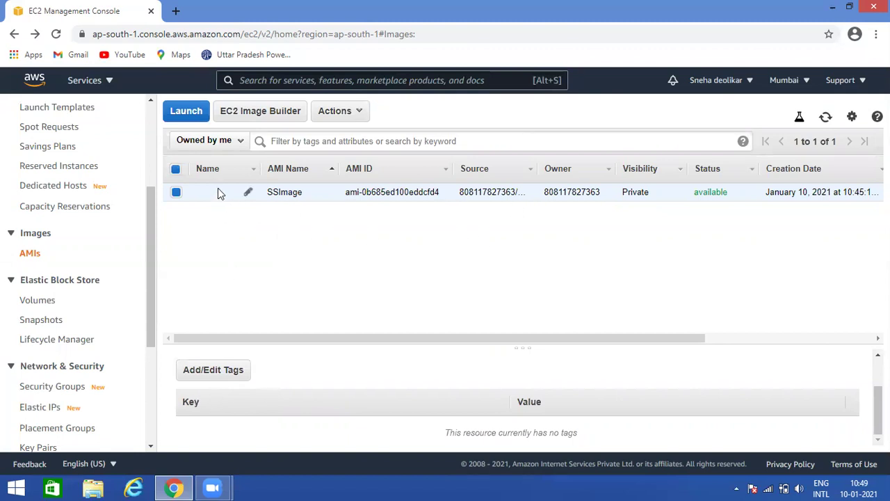
click(247, 192)
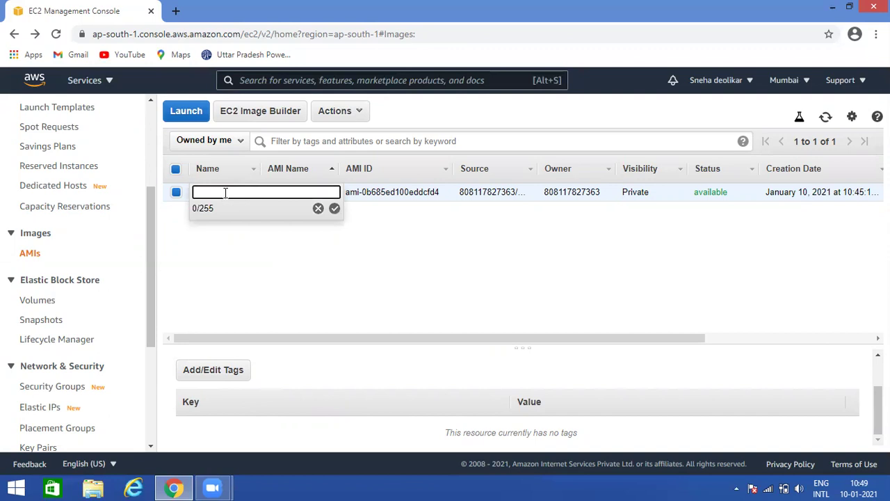
click(248, 256)
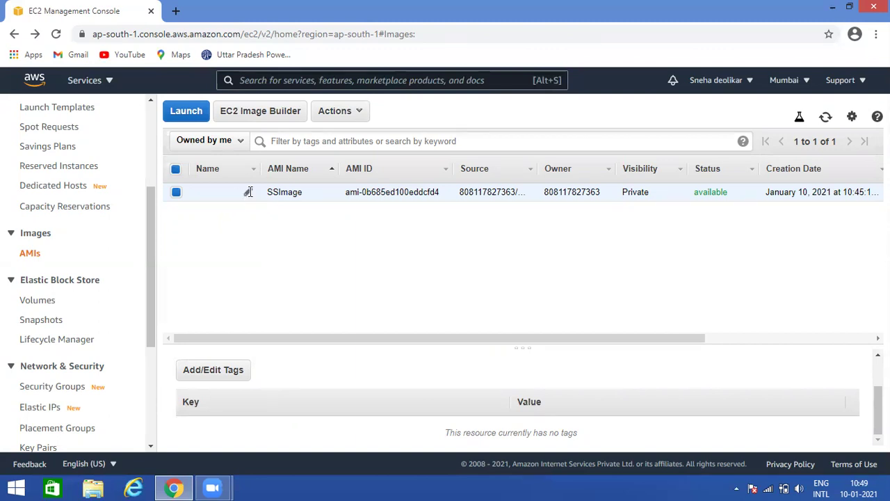
click(244, 193)
click(248, 246)
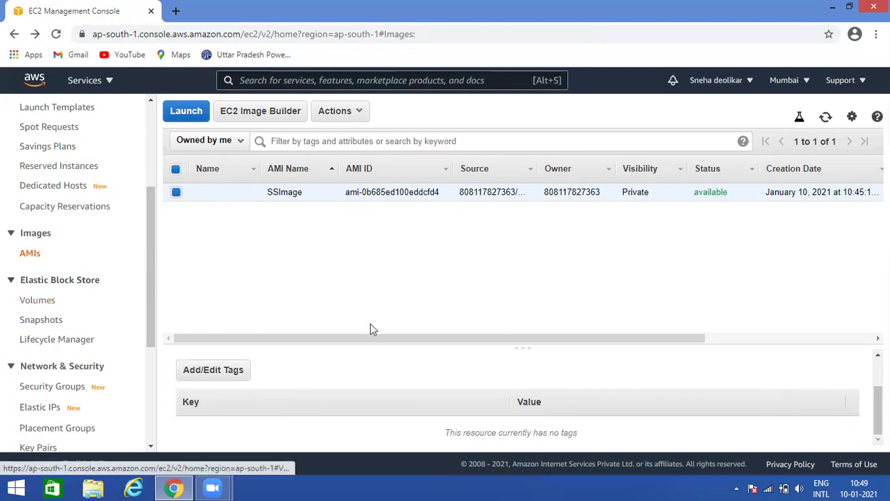
Step: Open Paint and draw three outlined rectangles in a row across the upper part of the blank canvas
key(super+r)
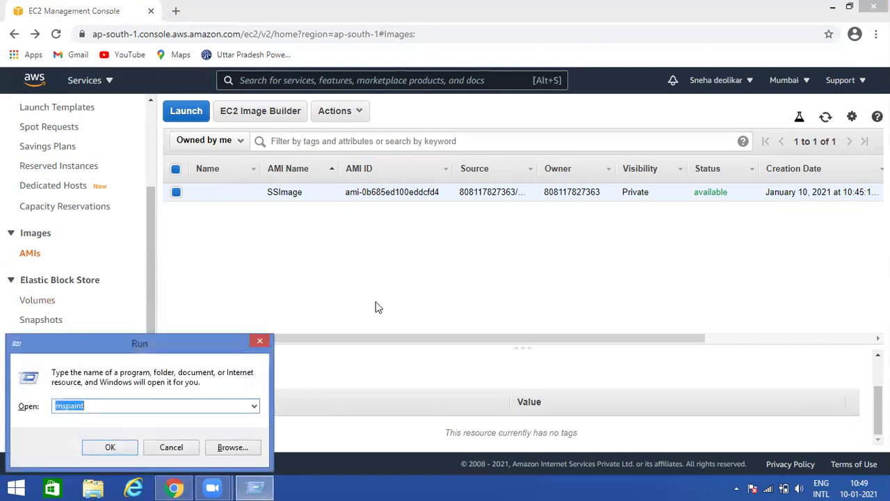
key(Return)
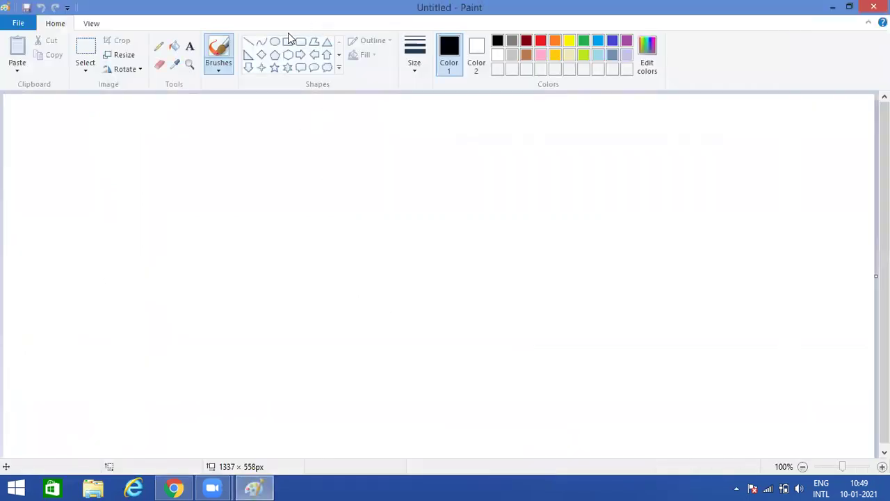
click(286, 43)
drag(131, 153, 217, 200)
drag(328, 152, 443, 207)
drag(535, 148, 685, 207)
click(163, 174)
Step: Handwrite the labels V, S and AMI with the Pencil inside the three rectangles, one label per box
click(158, 46)
drag(154, 172, 164, 179)
mouse_move(375, 164)
mouse_down()
mouse_move(373, 179)
mouse_move(353, 188)
mouse_up()
mouse_move(585, 174)
mouse_down()
mouse_move(585, 203)
mouse_move(603, 196)
mouse_move(611, 177)
mouse_up()
mouse_move(614, 191)
mouse_down()
mouse_move(628, 166)
mouse_move(638, 196)
mouse_up()
mouse_move(642, 165)
mouse_down()
mouse_move(660, 161)
mouse_move(654, 192)
mouse_up()
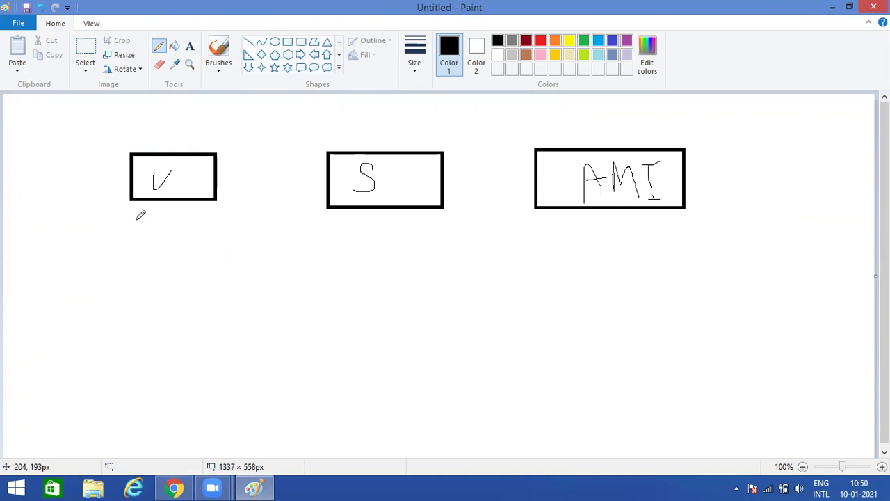
Step: Handwrite a letter B beneath each of the V, S and AMI boxes
drag(137, 215, 148, 225)
mouse_move(360, 228)
mouse_down()
mouse_move(360, 245)
mouse_move(368, 229)
mouse_move(363, 246)
mouse_up()
mouse_move(574, 247)
mouse_down()
mouse_move(576, 233)
mouse_move(584, 241)
mouse_move(577, 248)
mouse_up()
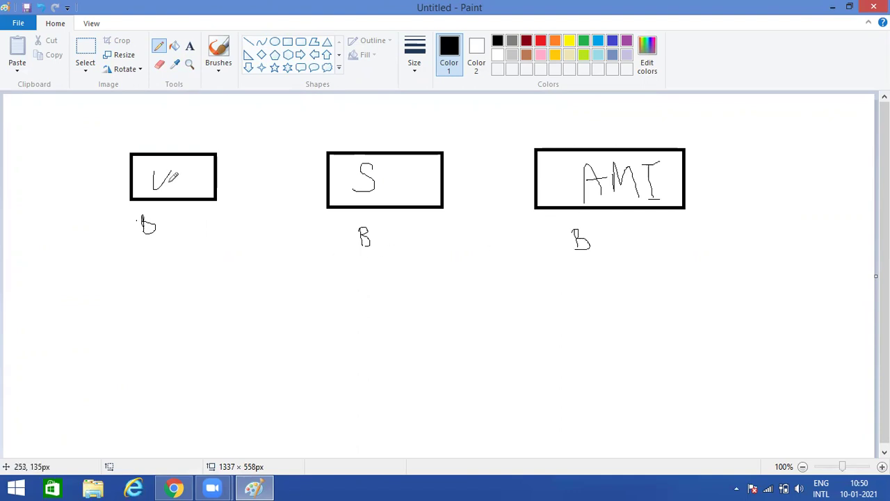
Step: Handwrite the volume workflow below the V box: V with an arrow to Create, then Action with an arrow leading to S
mouse_move(121, 261)
mouse_down()
mouse_move(121, 276)
mouse_move(138, 264)
mouse_move(173, 273)
mouse_move(186, 296)
mouse_move(217, 287)
mouse_move(229, 298)
mouse_move(225, 285)
mouse_move(231, 304)
mouse_move(248, 282)
mouse_move(239, 298)
mouse_move(264, 284)
mouse_move(262, 299)
mouse_up()
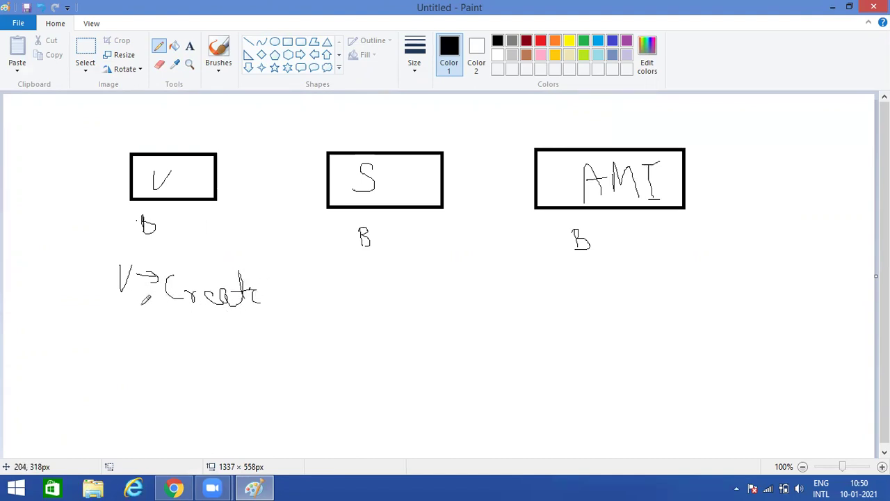
mouse_move(165, 339)
mouse_down()
mouse_move(182, 332)
mouse_move(207, 339)
mouse_up()
mouse_move(212, 323)
mouse_down()
mouse_move(210, 342)
mouse_move(224, 324)
mouse_up()
mouse_move(227, 330)
mouse_down()
mouse_move(227, 342)
mouse_move(239, 331)
mouse_move(245, 338)
mouse_up()
click(229, 320)
drag(252, 334, 261, 348)
mouse_move(206, 358)
mouse_down()
mouse_move(222, 383)
mouse_move(236, 374)
mouse_move(220, 394)
mouse_up()
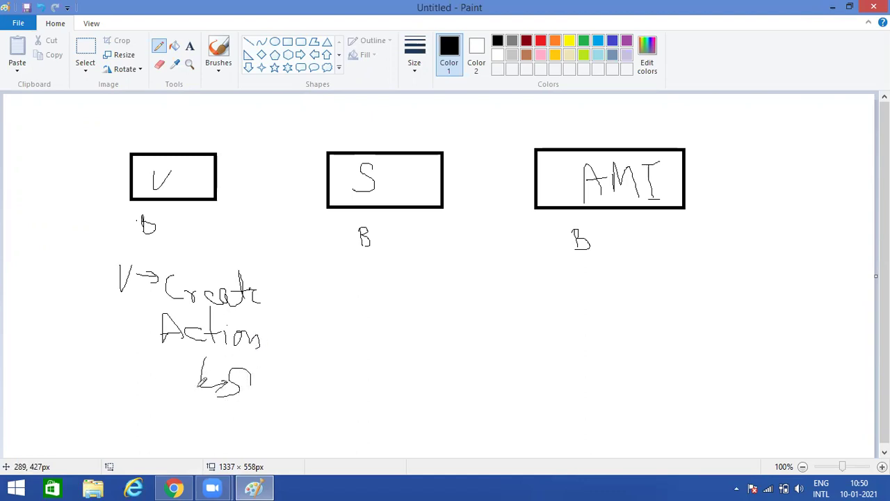
Step: Frame the handwritten S under Action and draw an arrow from it up to the area below the S box
mouse_move(188, 365)
mouse_down()
mouse_move(187, 418)
mouse_move(278, 364)
mouse_move(196, 405)
mouse_up()
mouse_move(267, 382)
mouse_down()
mouse_move(281, 310)
mouse_move(331, 249)
mouse_move(341, 255)
mouse_up()
drag(341, 254, 317, 265)
Step: Cross out the B marks under S and AMI, and sketch the flow from S to Image to AMI with arrows
mouse_move(372, 240)
mouse_down()
mouse_move(364, 232)
mouse_move(348, 251)
mouse_up()
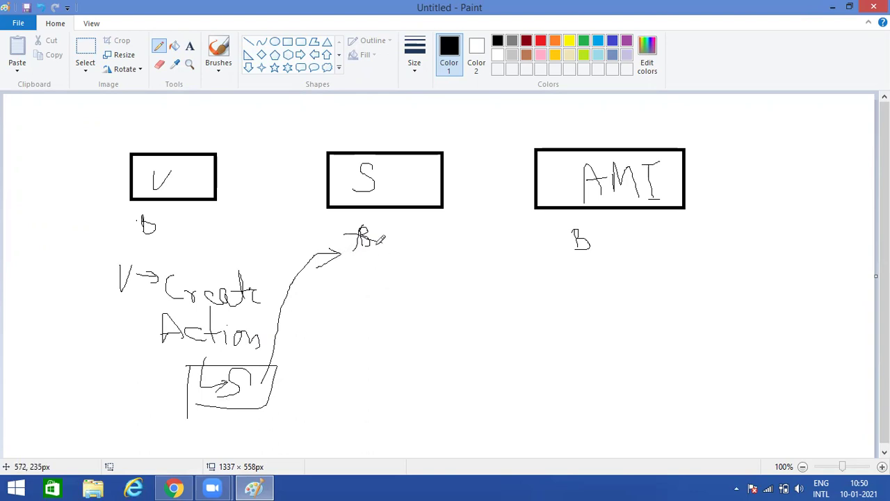
mouse_move(379, 257)
mouse_down()
mouse_move(387, 271)
mouse_move(368, 280)
mouse_move(370, 331)
mouse_move(412, 332)
mouse_move(403, 323)
mouse_move(397, 341)
mouse_up()
mouse_move(437, 314)
mouse_down()
mouse_move(416, 314)
mouse_move(438, 341)
mouse_move(481, 328)
mouse_move(485, 341)
mouse_move(453, 255)
mouse_move(548, 247)
mouse_move(528, 259)
mouse_move(597, 247)
mouse_move(560, 263)
mouse_move(622, 267)
mouse_move(628, 249)
mouse_move(636, 268)
mouse_move(659, 258)
mouse_move(698, 273)
mouse_up()
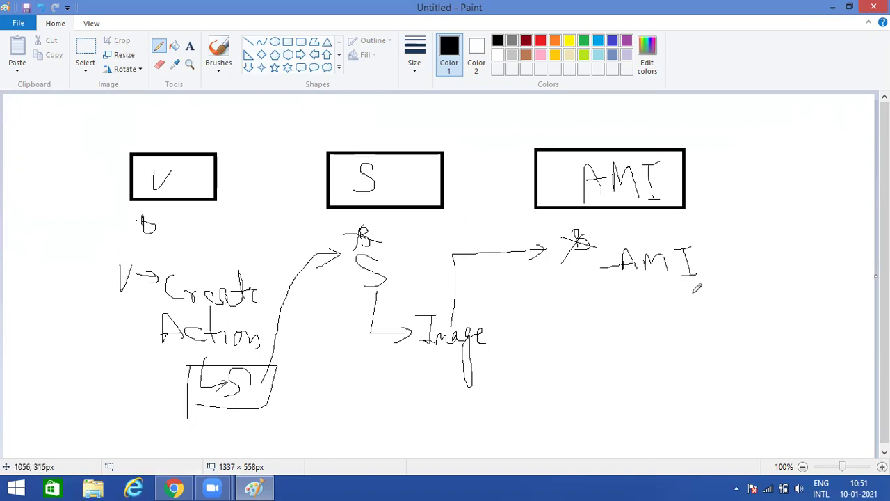
Step: Draw cross marks beside the handwritten AMI, S and V, in that order, to show the deletion sequence
drag(658, 295, 724, 347)
drag(717, 308, 654, 381)
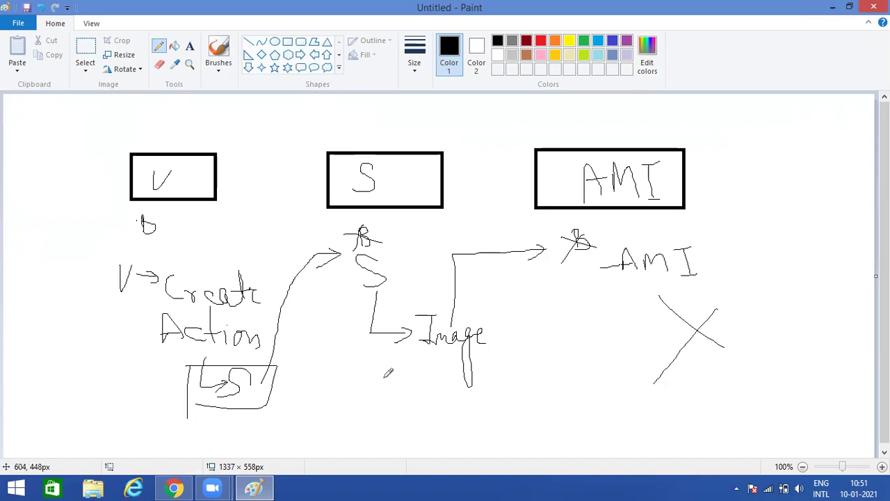
mouse_move(338, 273)
mouse_down()
mouse_move(364, 294)
mouse_move(317, 310)
mouse_up()
mouse_move(108, 289)
mouse_down()
mouse_move(148, 318)
mouse_move(81, 338)
mouse_up()
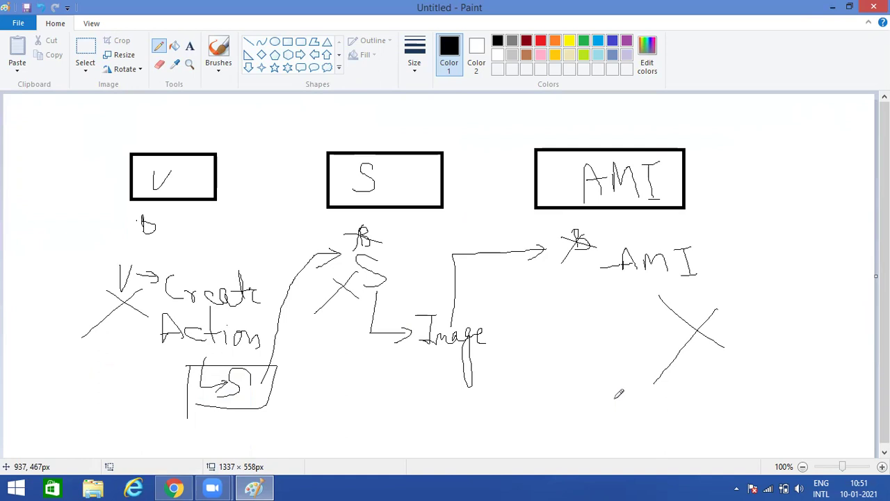
Step: Switch back to the EC2 console in Chrome and deregister the SSImage AMI, confirming the request
click(174, 487)
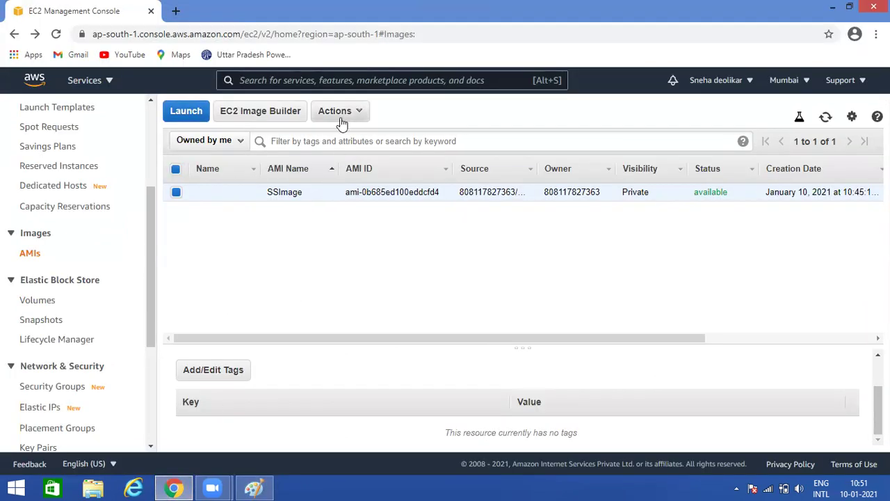
click(176, 193)
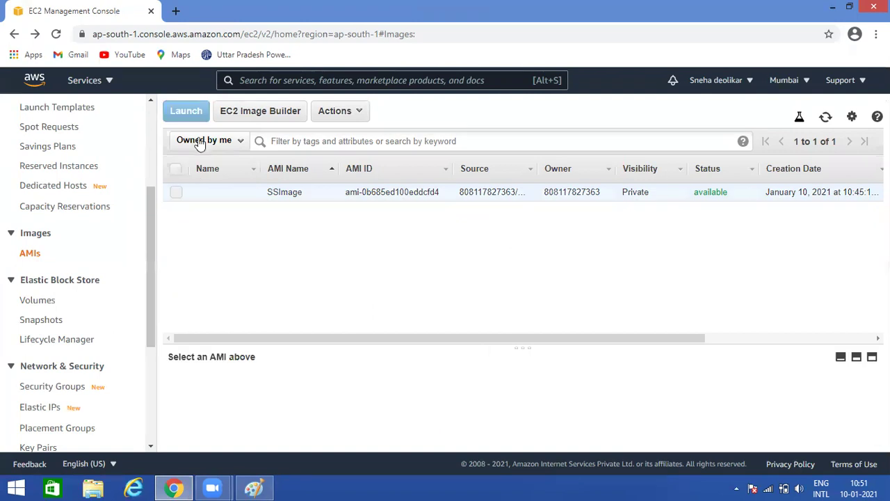
click(177, 192)
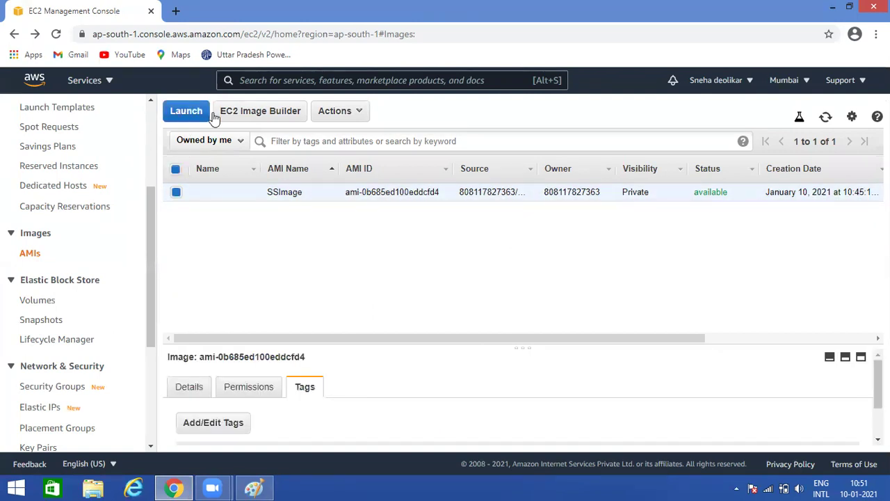
click(358, 115)
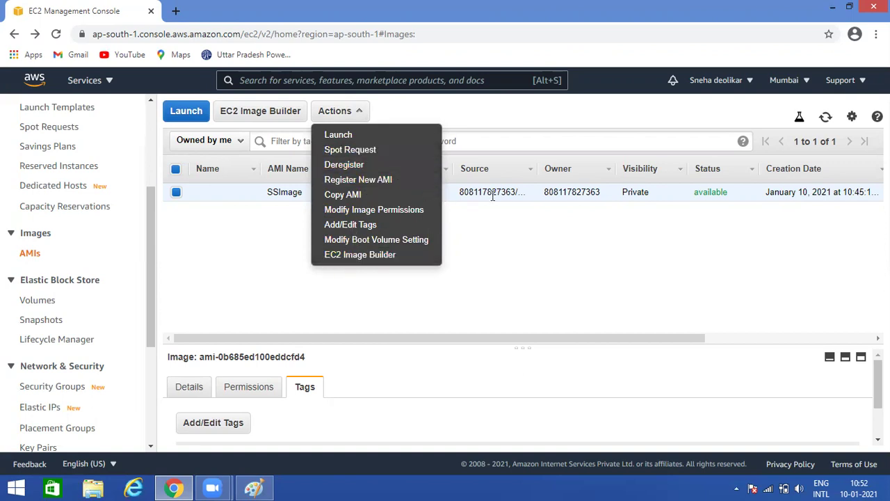
click(355, 166)
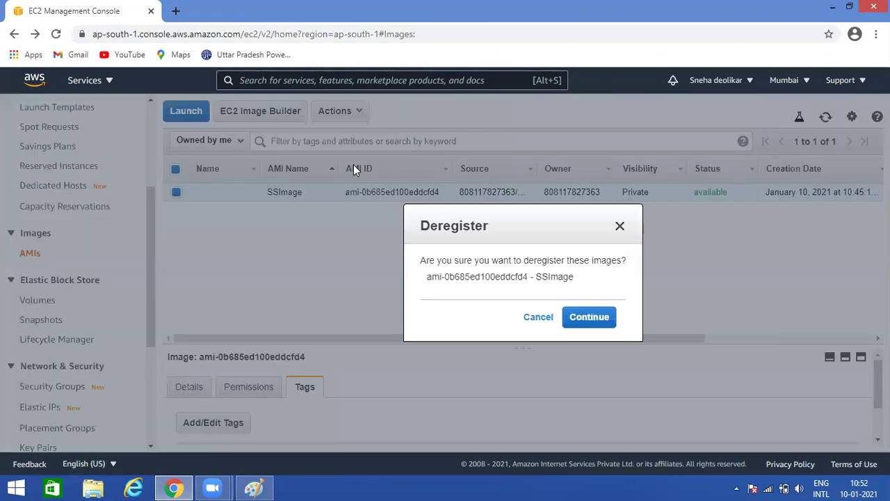
click(580, 318)
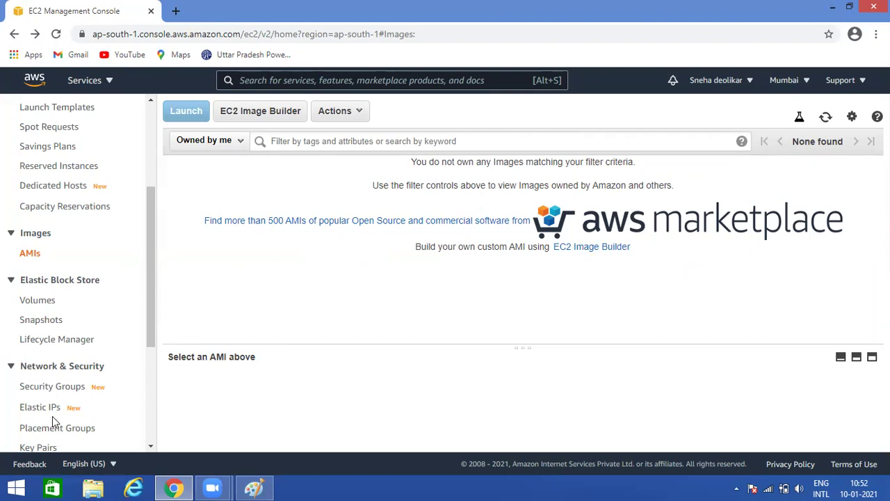
Step: Check the snapshot and volume lists, then delete the 1 GiB snapshot described as Copy
click(41, 323)
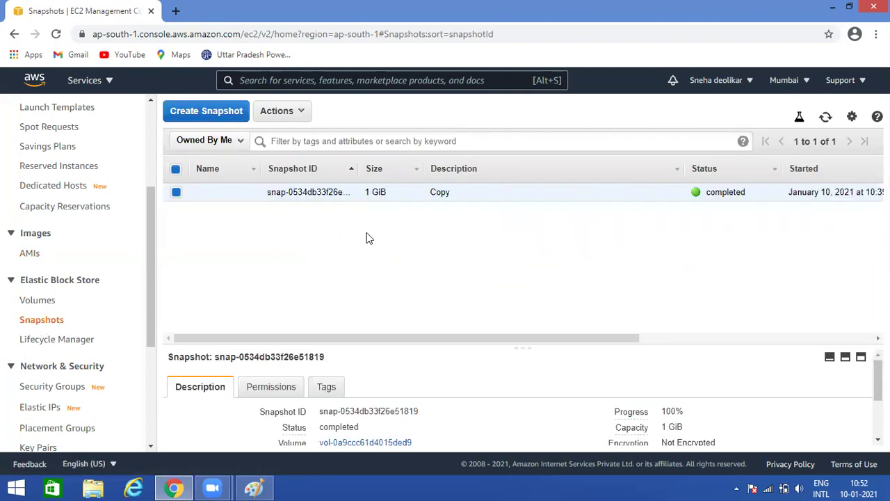
click(36, 301)
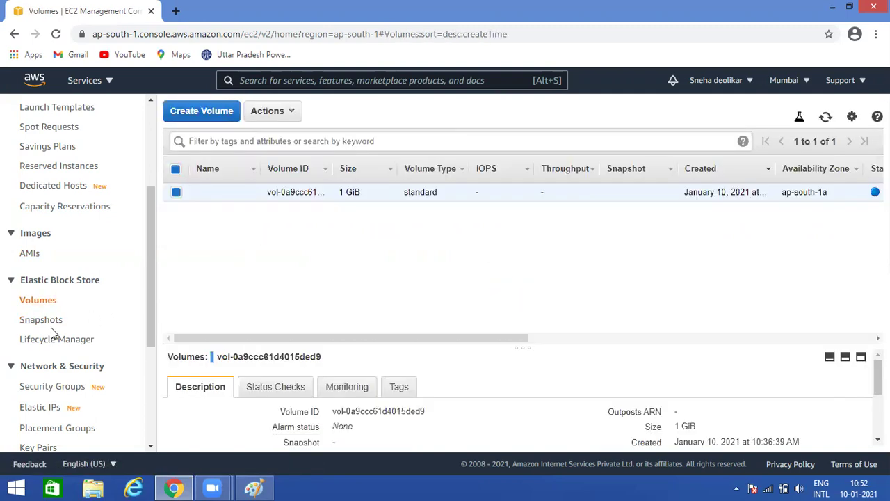
click(47, 324)
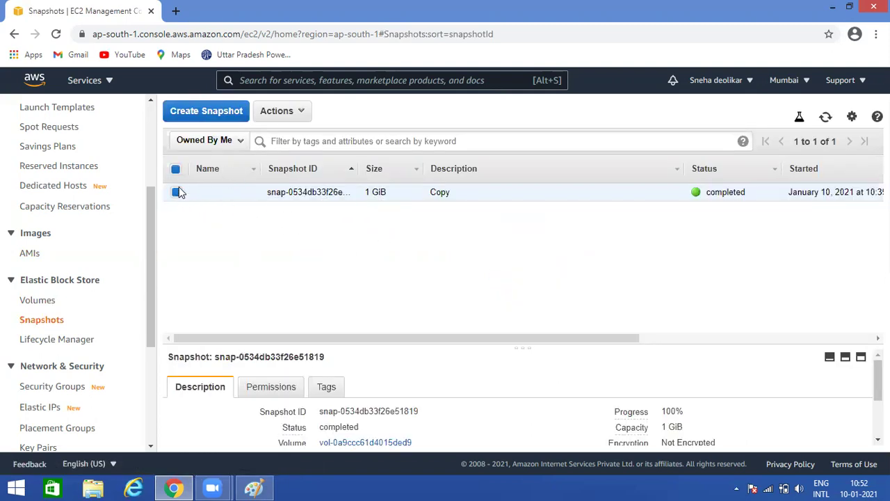
click(306, 114)
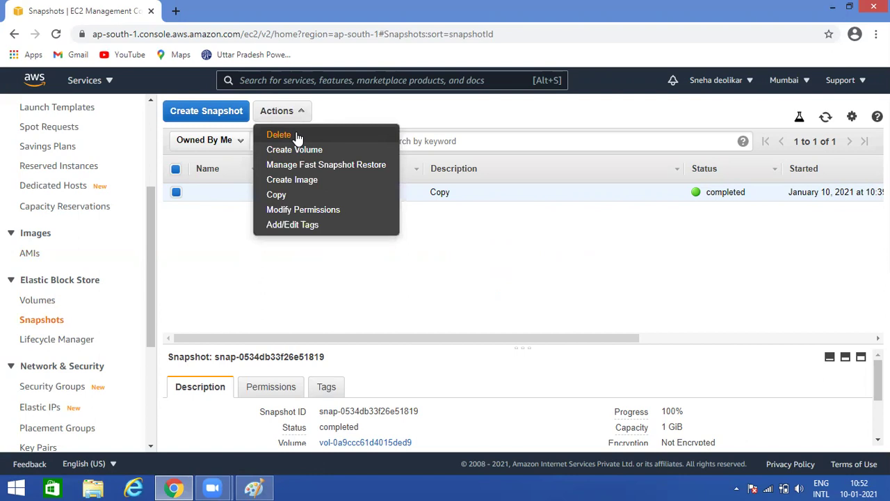
click(292, 135)
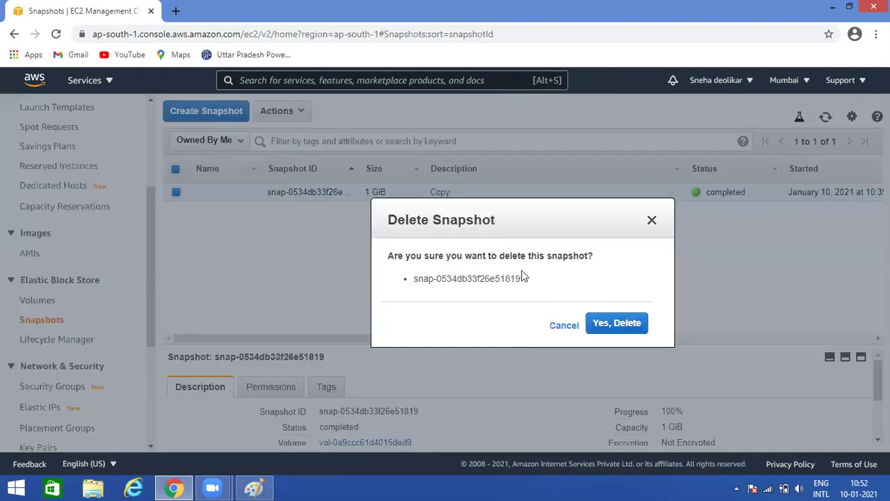
click(613, 324)
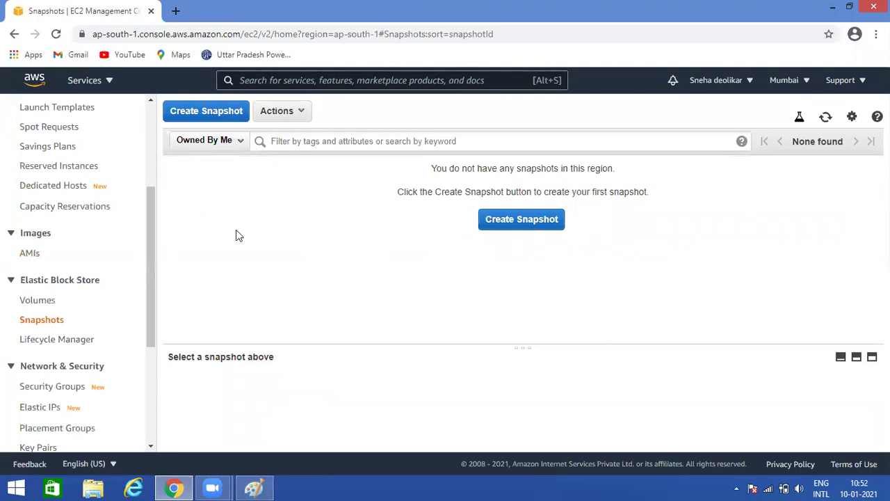
Step: Delete the 1 GiB standard EBS volume and refresh the volume list
click(39, 301)
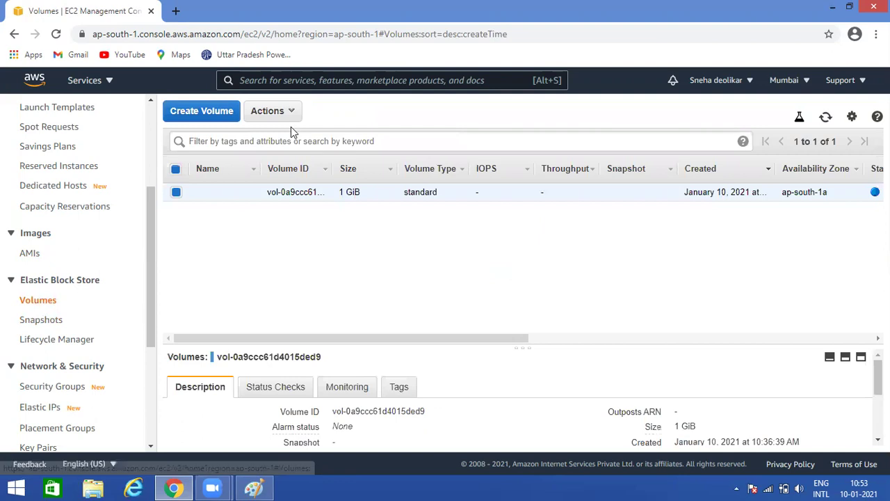
click(292, 113)
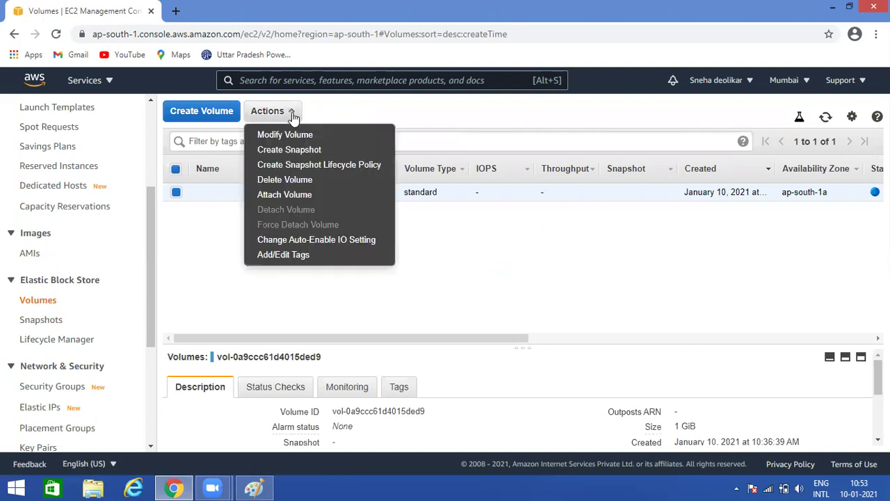
click(285, 180)
click(603, 326)
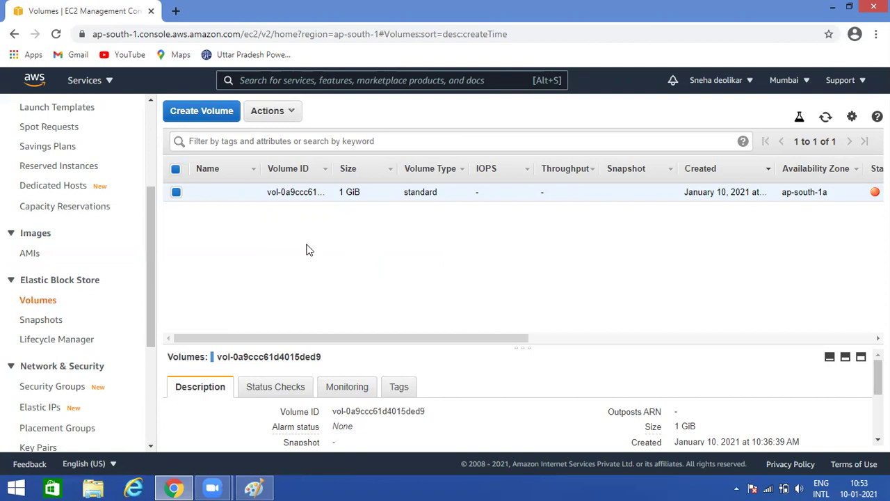
click(826, 117)
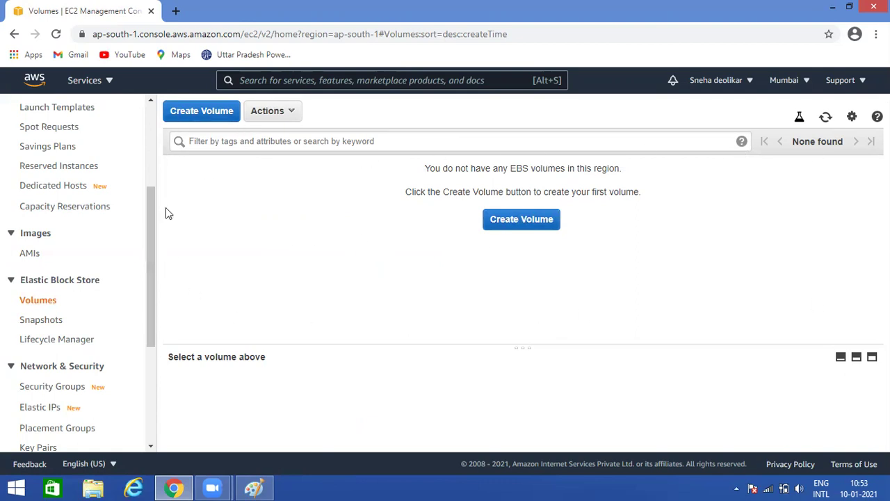
Step: Check the snapshot and AMI lists for remaining resources and review the available AMI actions
click(35, 325)
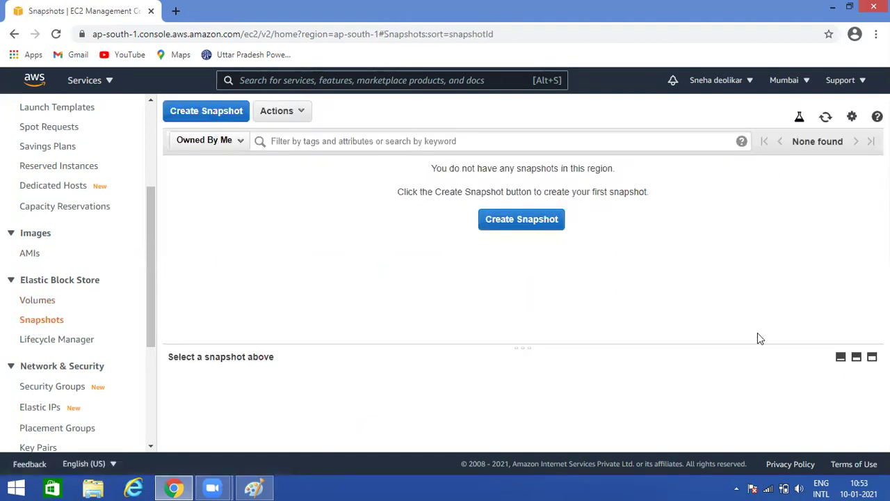
click(28, 254)
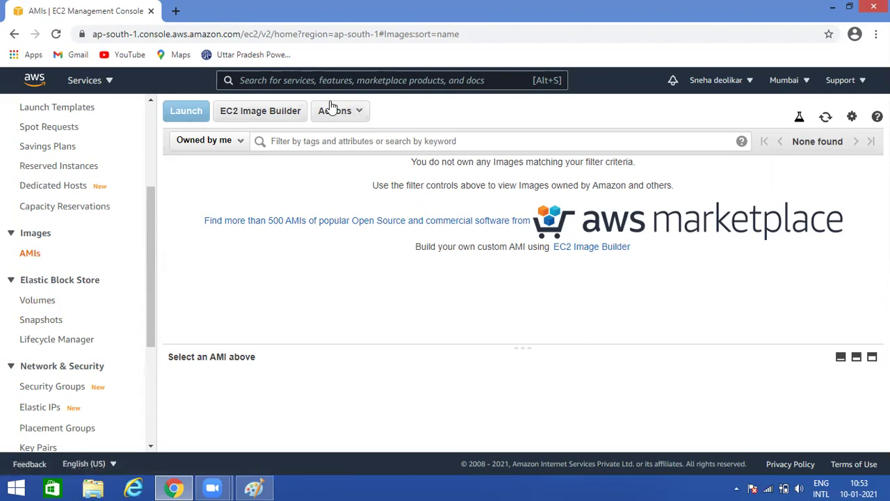
click(356, 113)
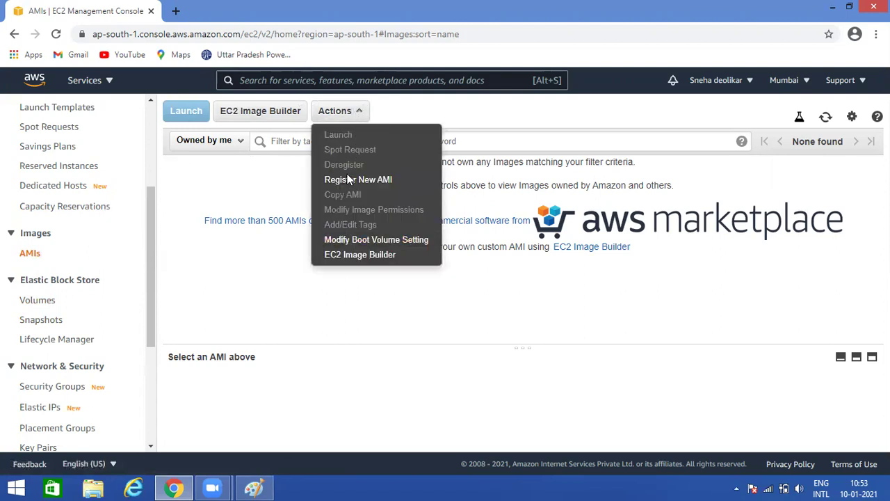